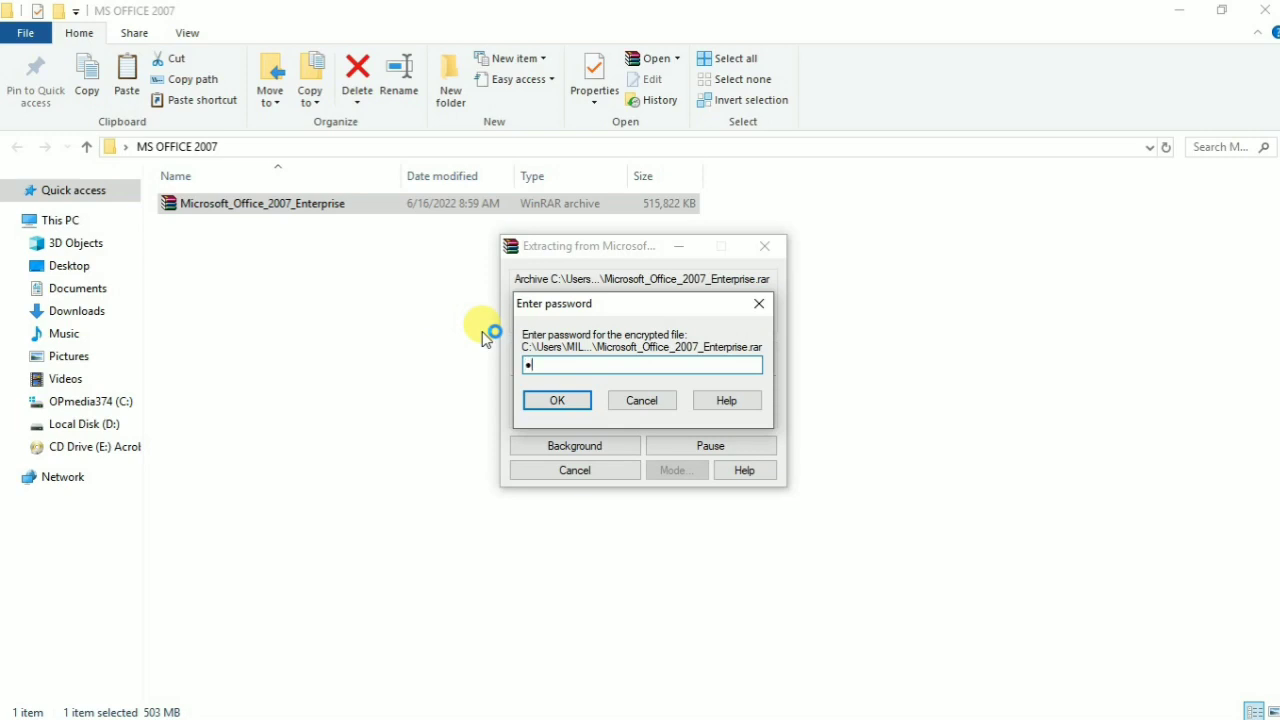
Step: Enter the archive password, extract the archive, and close the diagnostic messages window
{"action": "left_click", "coordinate": [557, 400]}
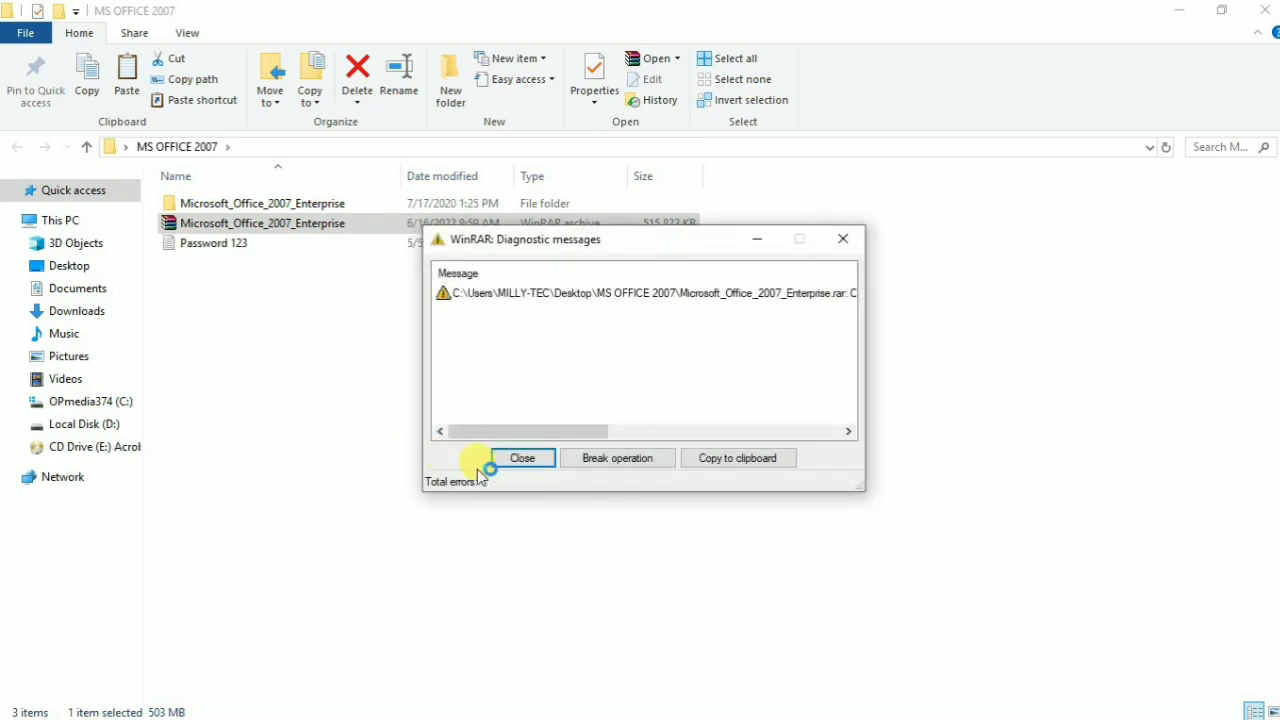
{"action": "left_click", "coordinate": [510, 464]}
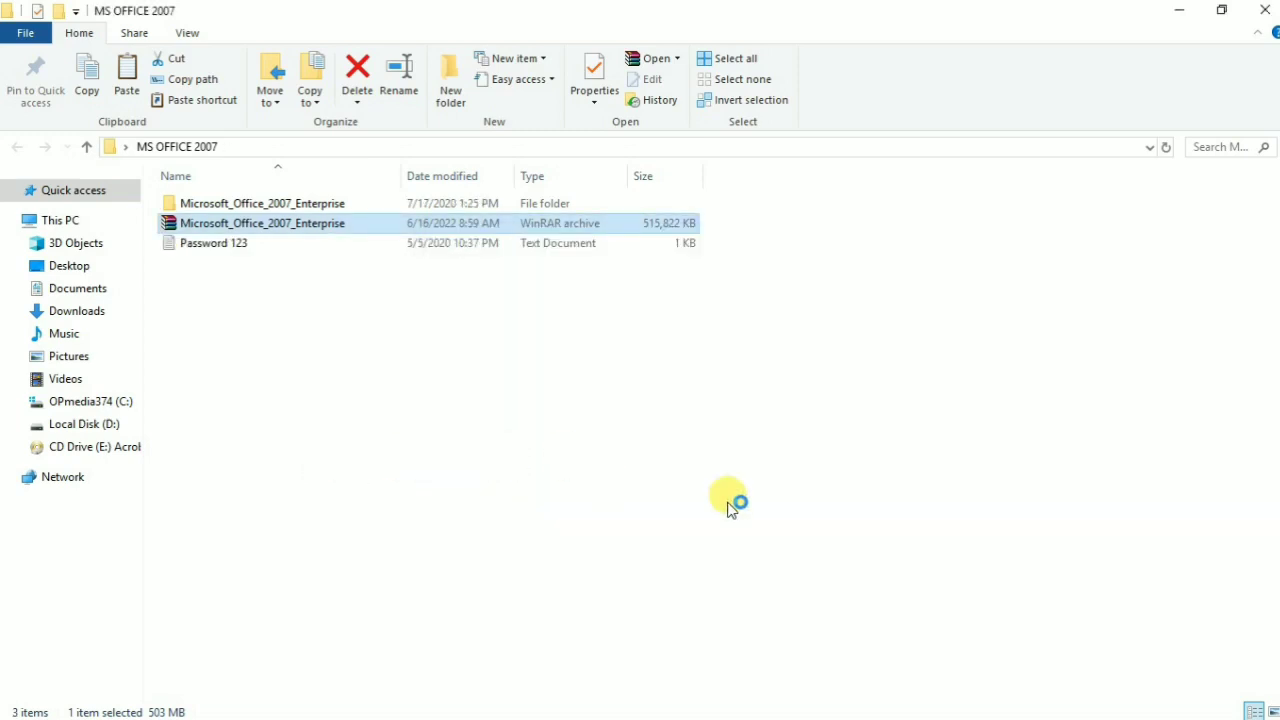
Step: Browse to Microsoft_Office_2007_Enterprise > Office 2007 Enterprise > Setup and run setup as administrator
{"action": "left_click", "coordinate": [1273, 711]}
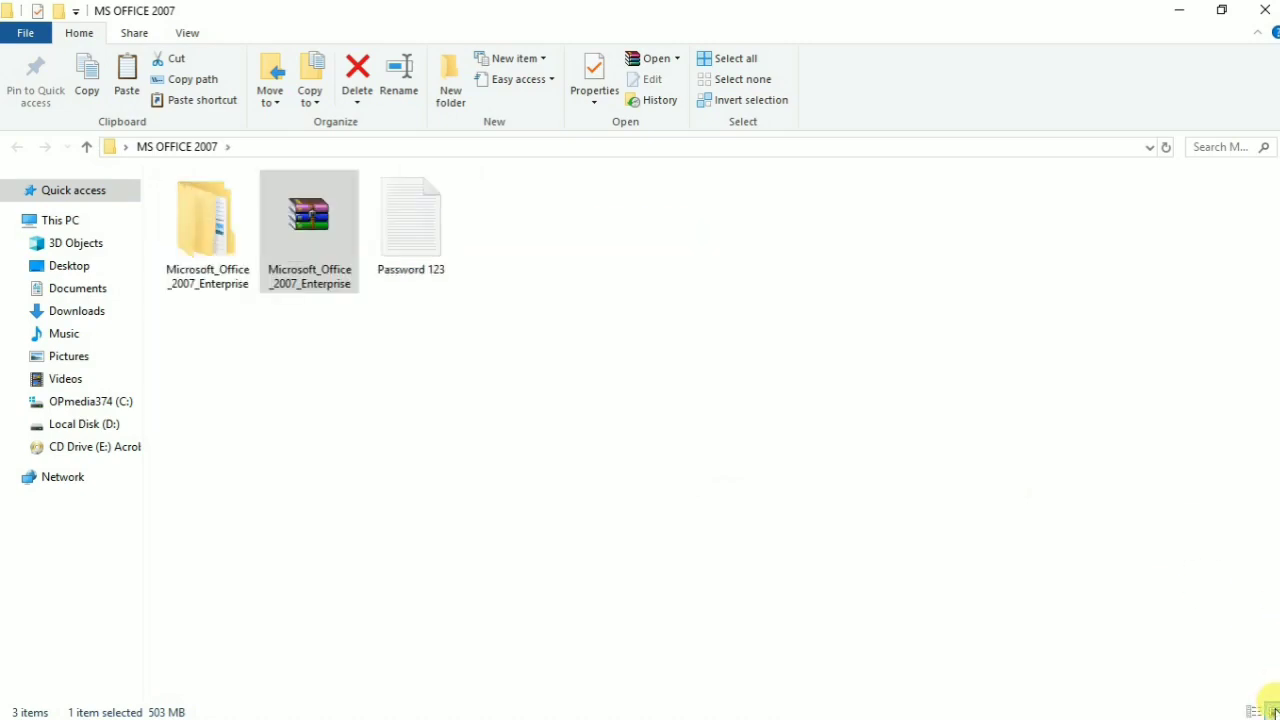
{"action": "double_click", "coordinate": [195, 272]}
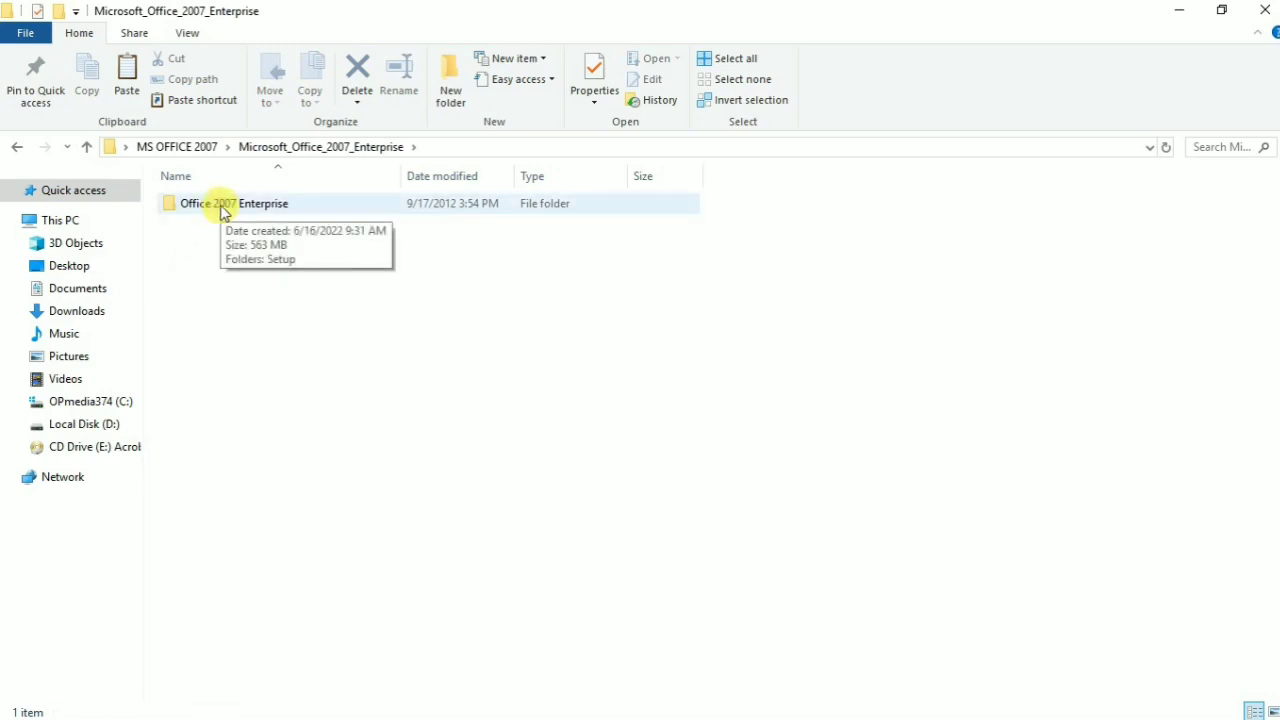
{"action": "double_click", "coordinate": [222, 206]}
{"action": "double_click", "coordinate": [220, 205]}
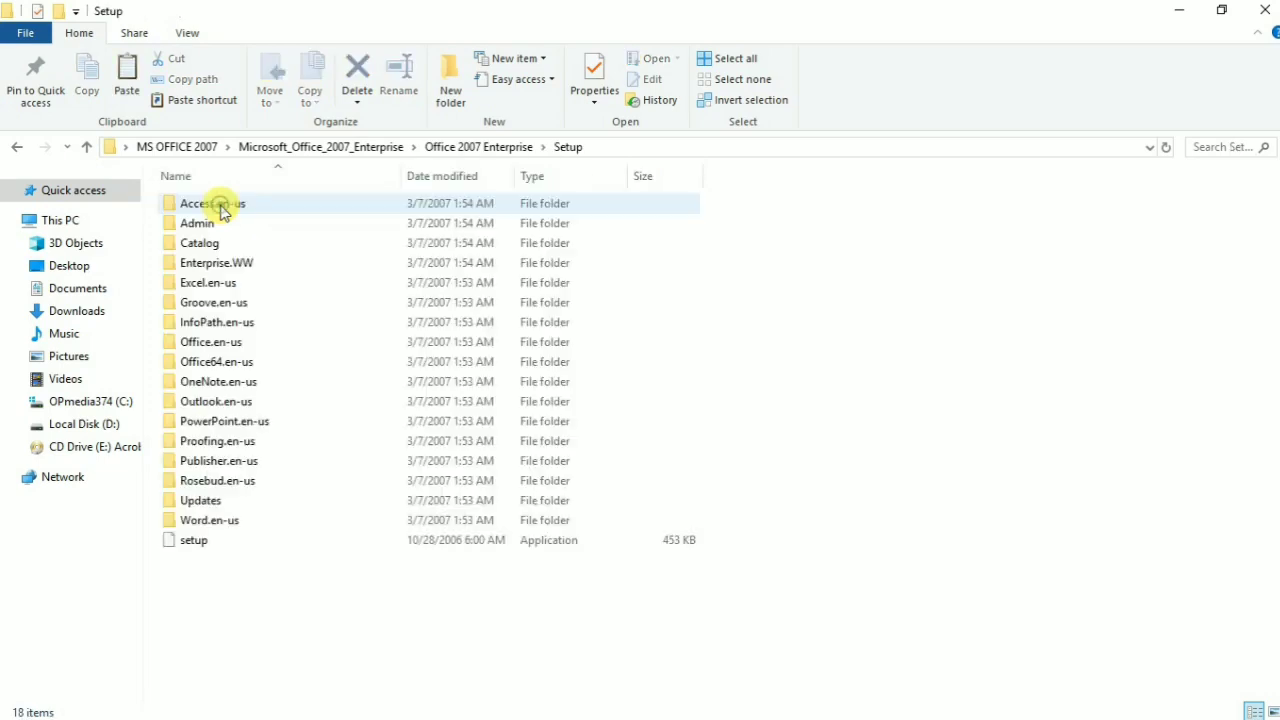
{"action": "right_click", "coordinate": [196, 541]}
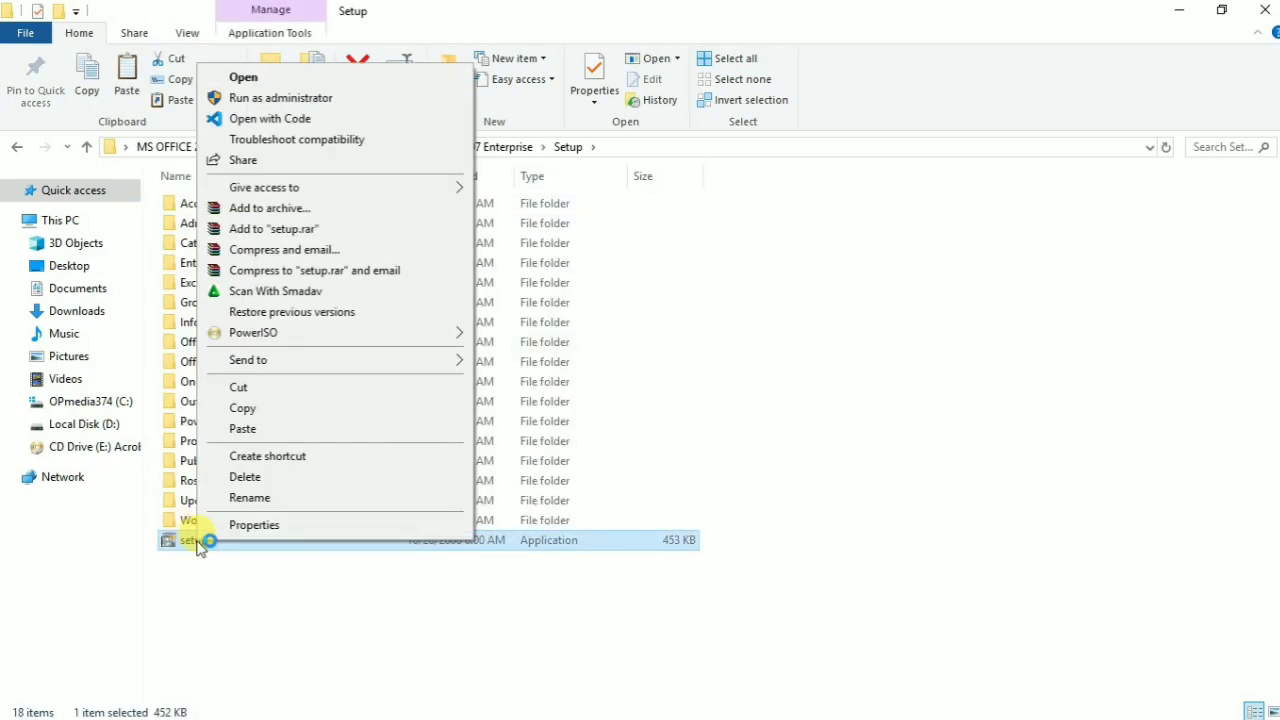
{"action": "left_click", "coordinate": [240, 97]}
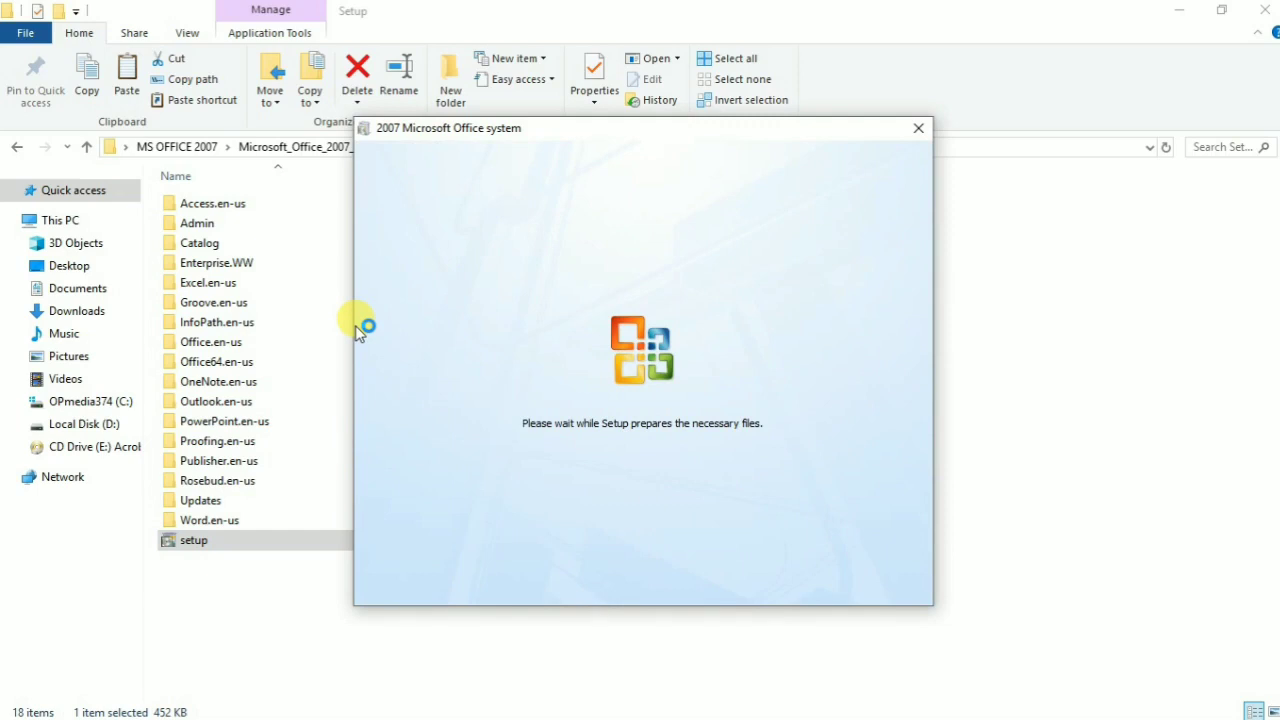
Step: Minimise Explorer, move the product key dialog aside, and open the MS OFFICE 2007 KEYS note
{"action": "left_click", "coordinate": [1179, 10]}
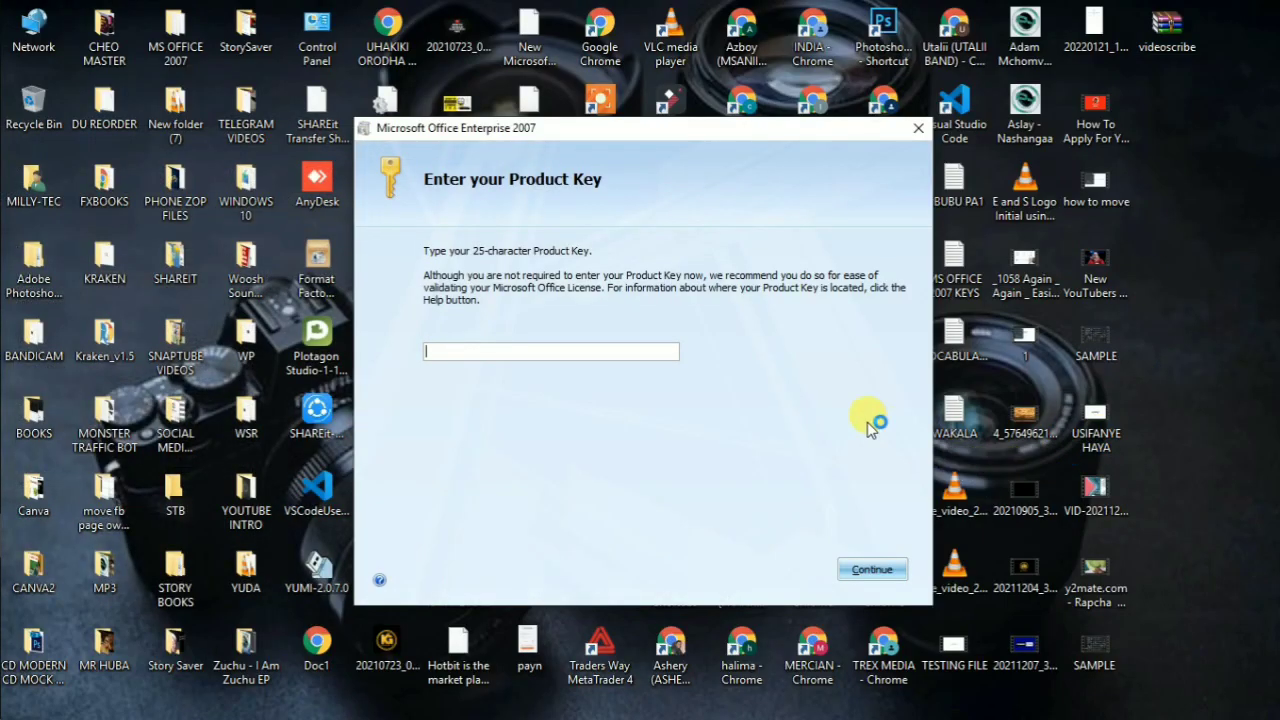
{"action": "left_click", "coordinate": [707, 126]}
{"action": "left_click_drag", "start_coordinate": [648, 130], "coordinate": [567, 142]}
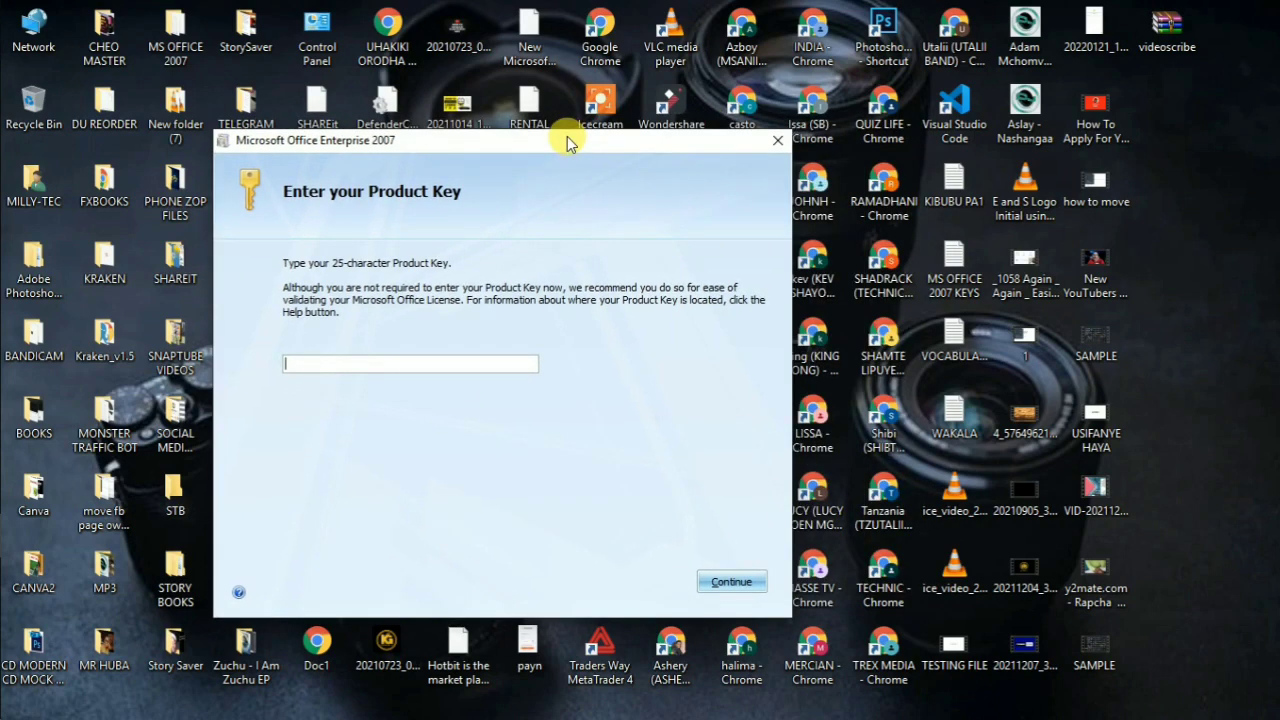
{"action": "left_click_drag", "start_coordinate": [567, 138], "coordinate": [405, 110]}
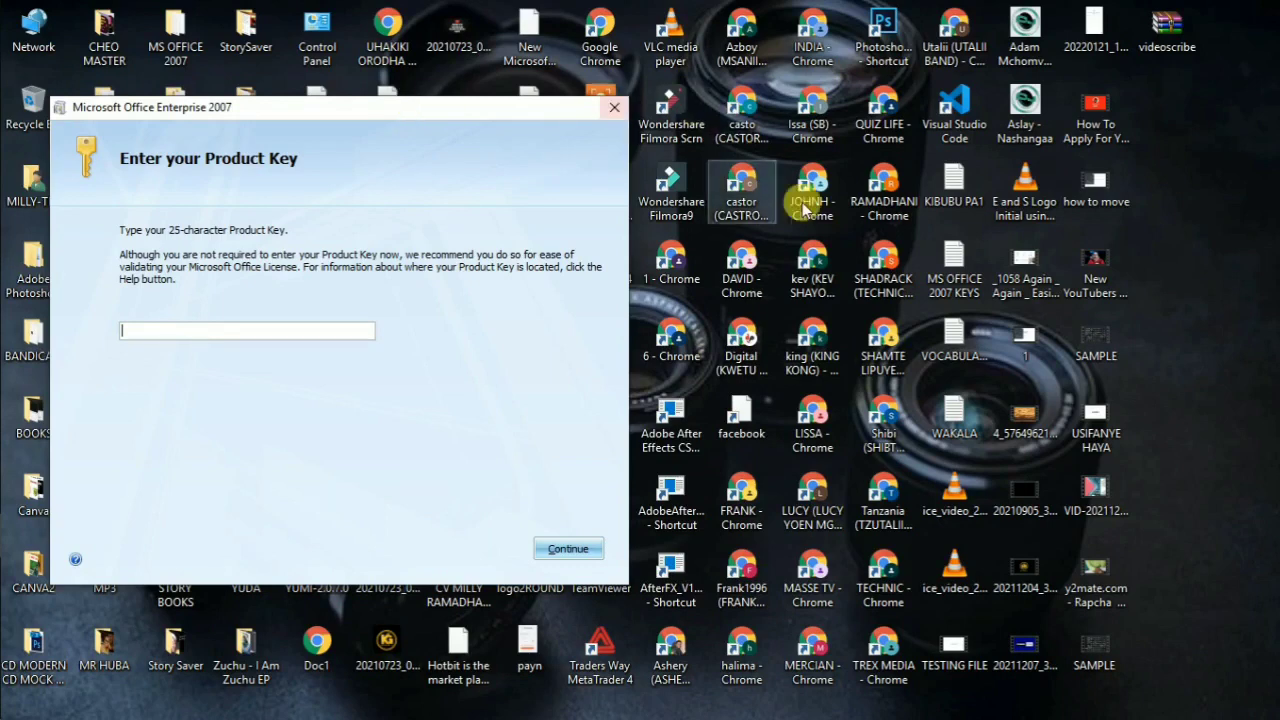
{"action": "left_click", "coordinate": [956, 266]}
{"action": "double_click", "coordinate": [958, 268]}
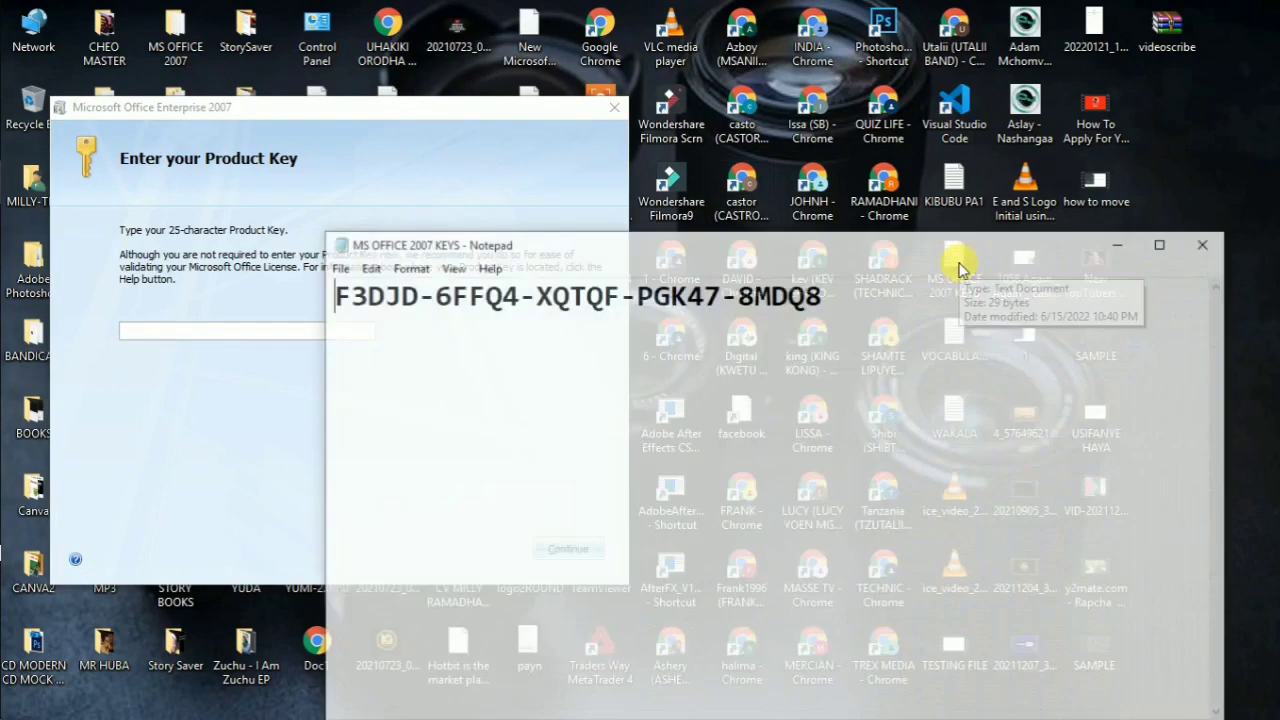
Step: Copy the product key from the note and paste it into the setup key field
{"action": "left_click_drag", "start_coordinate": [555, 308], "coordinate": [322, 294]}
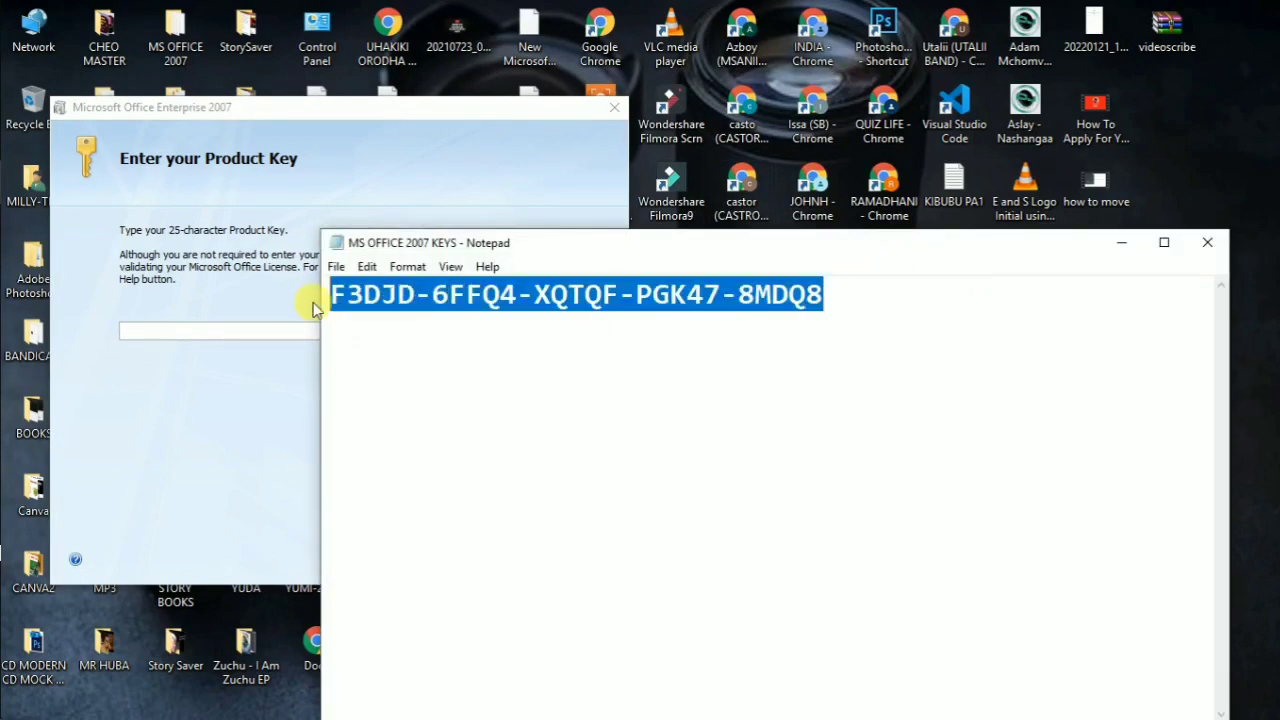
{"action": "right_click", "coordinate": [338, 302]}
{"action": "left_click", "coordinate": [382, 362]}
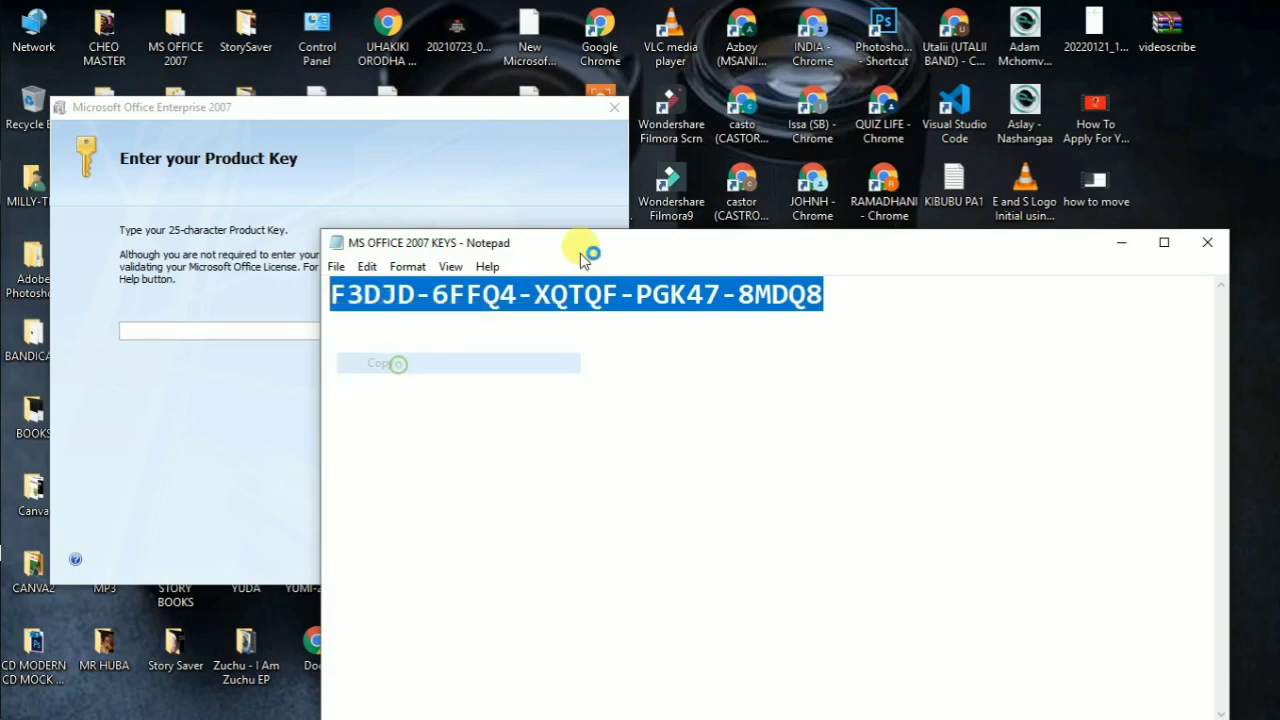
{"action": "left_click", "coordinate": [1121, 243]}
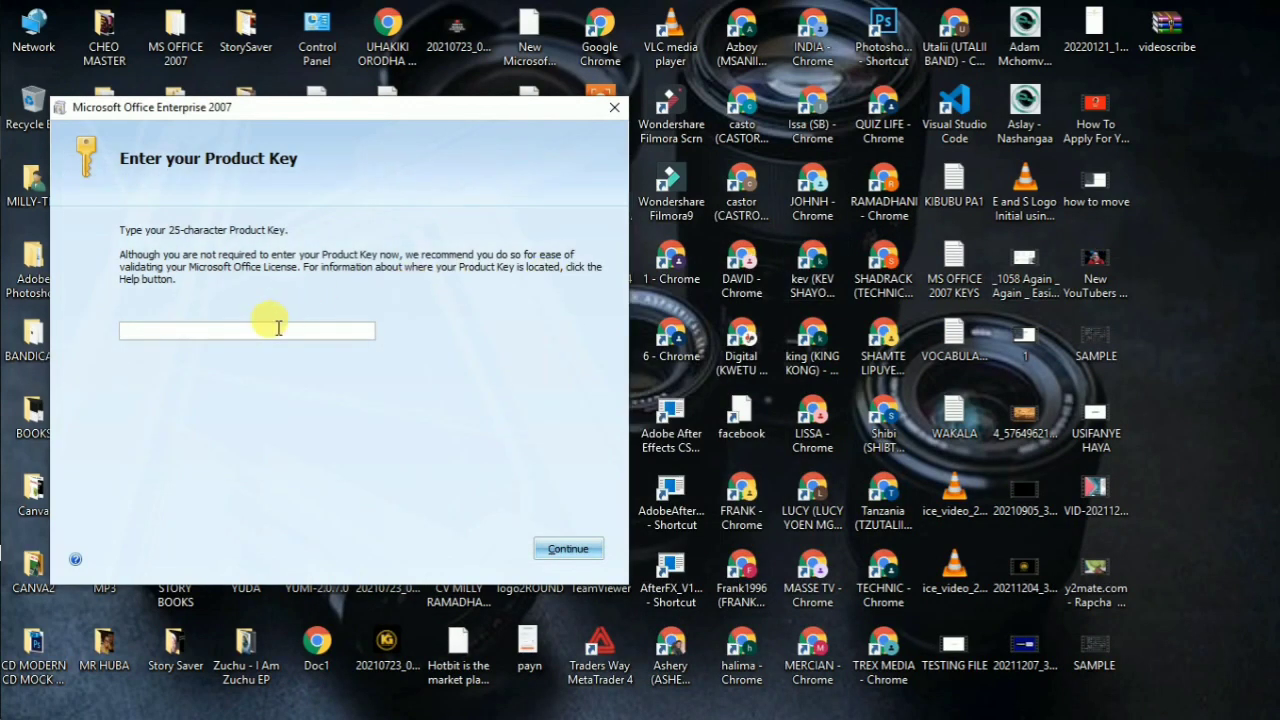
{"action": "right_click", "coordinate": [278, 327]}
{"action": "left_click", "coordinate": [312, 384]}
Step: Accept the product key, start the Install Now standard installation, and recentre the installer window
{"action": "left_click", "coordinate": [567, 549]}
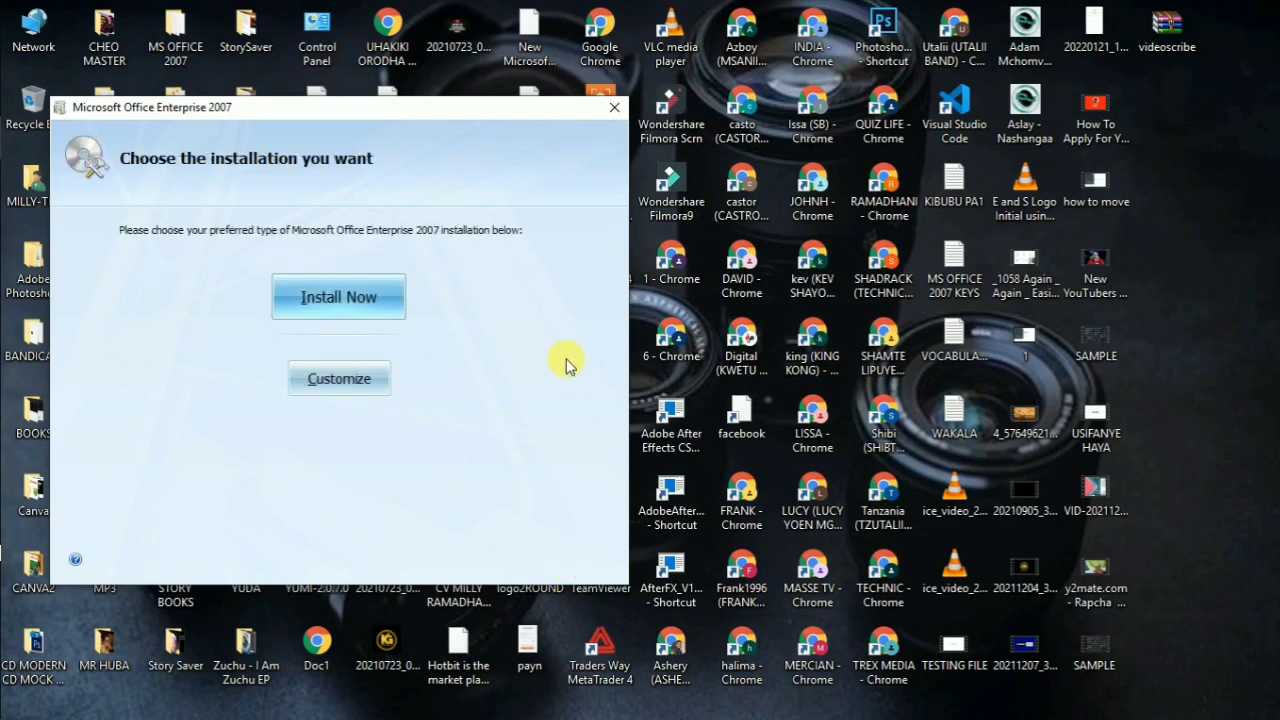
{"action": "left_click", "coordinate": [356, 302]}
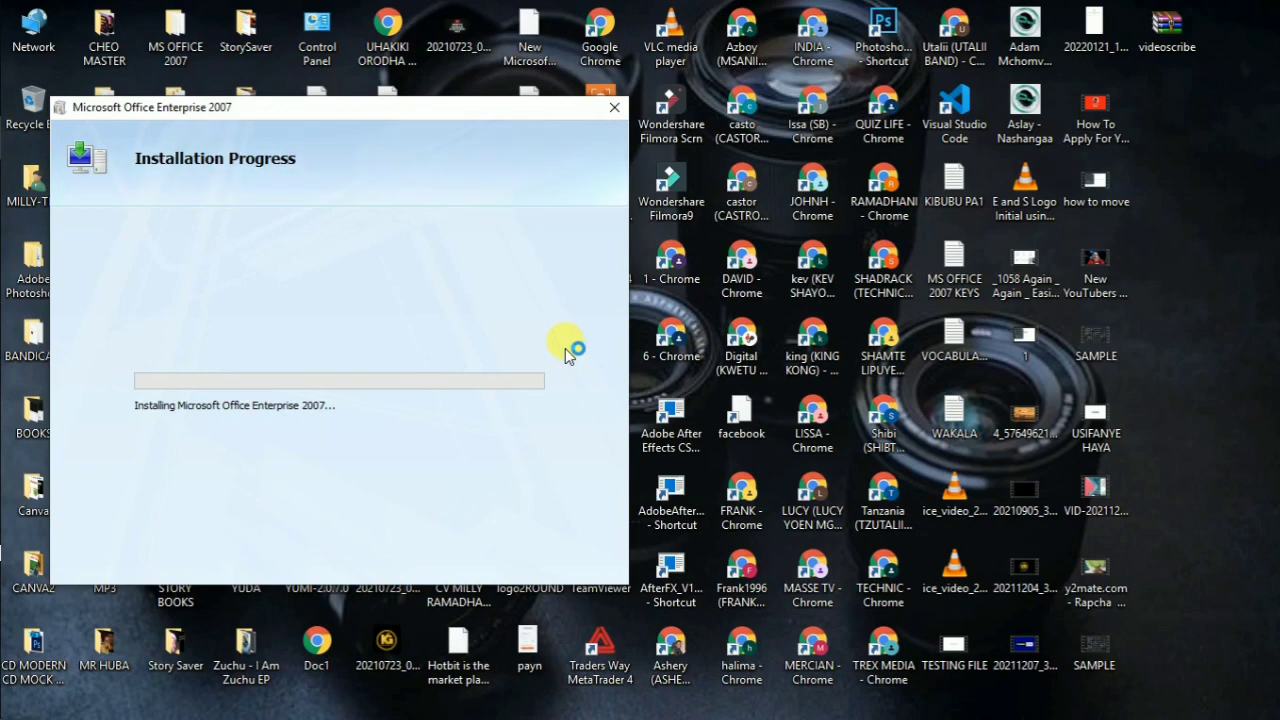
{"action": "mouse_move", "coordinate": [2, 418]}
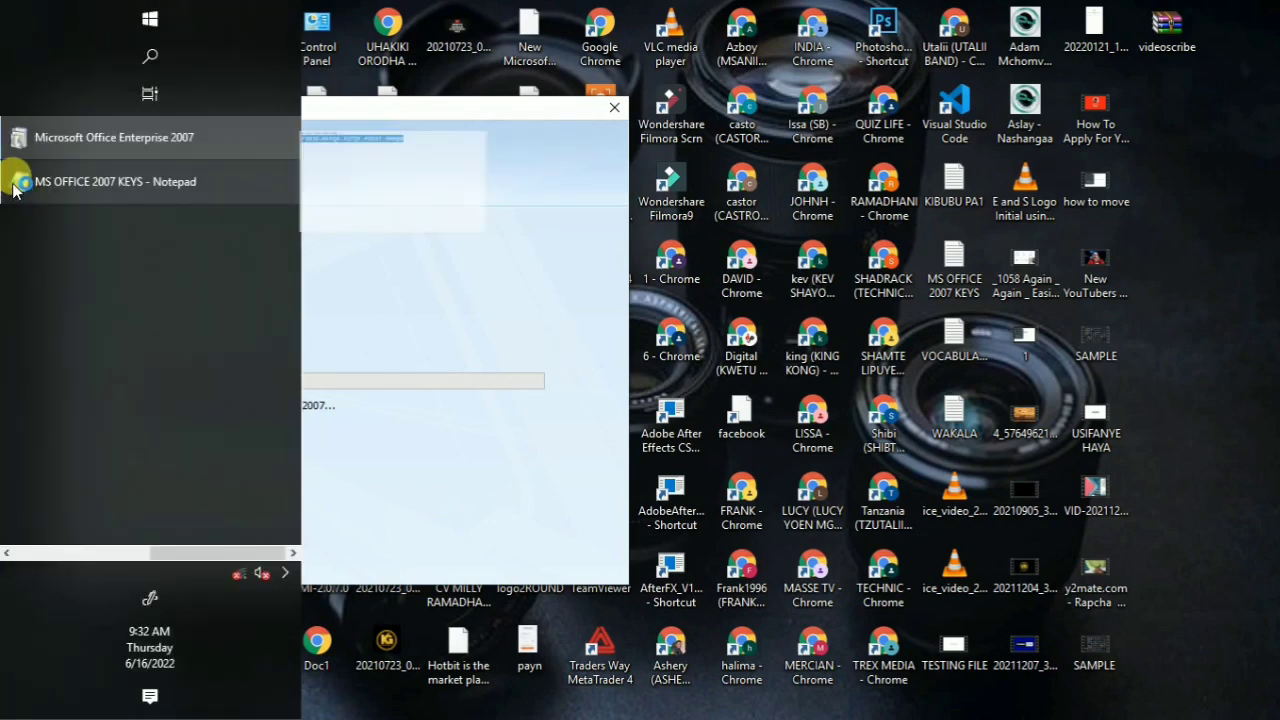
{"action": "left_click", "coordinate": [20, 181]}
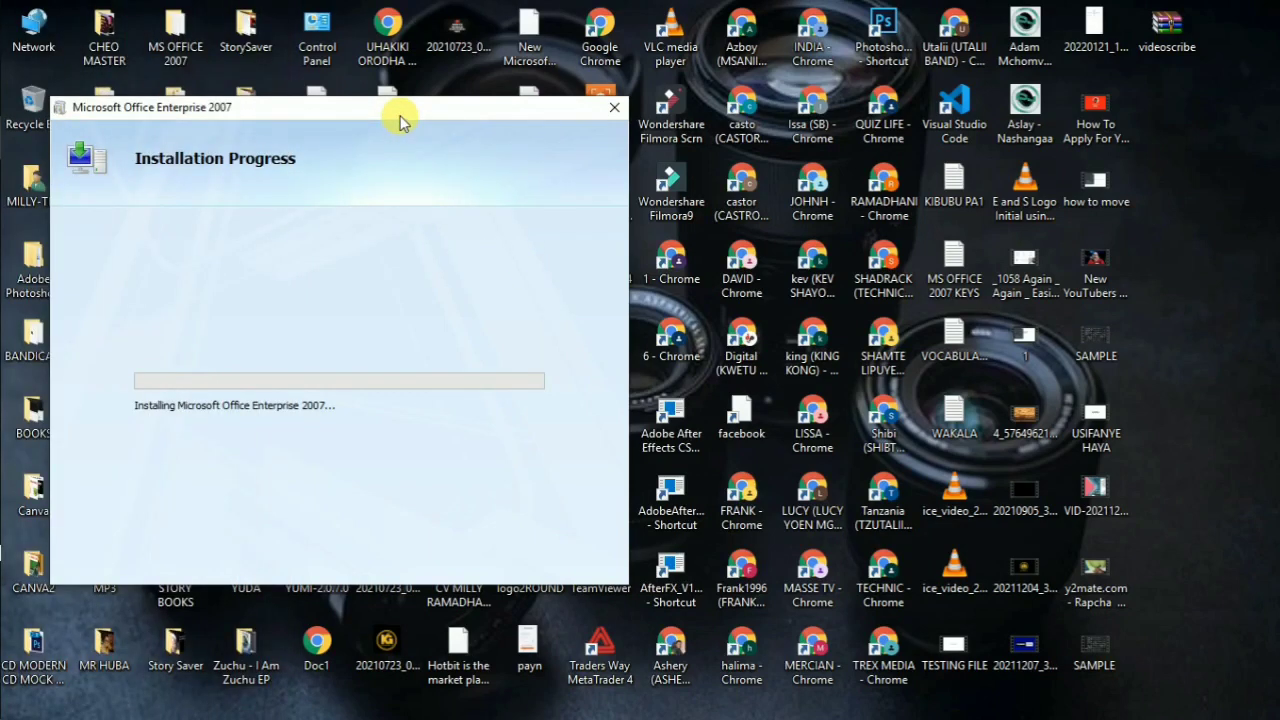
{"action": "left_click_drag", "start_coordinate": [403, 120], "coordinate": [650, 103]}
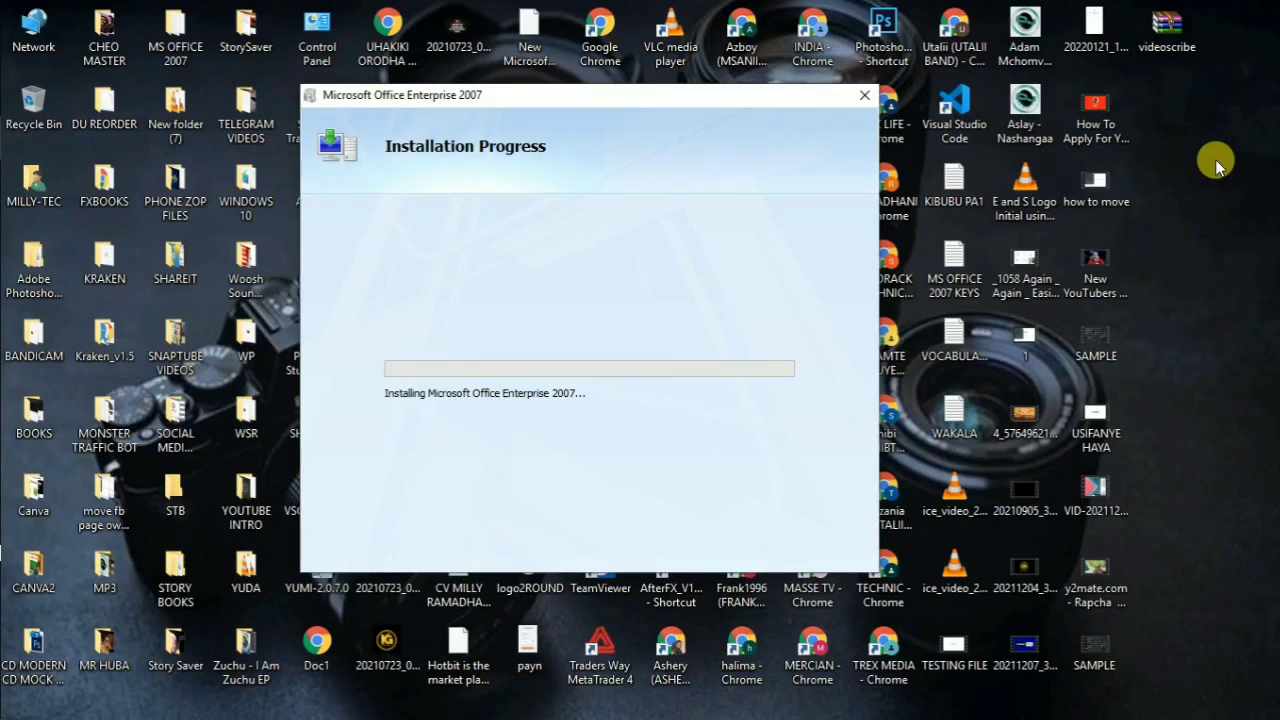
Step: Refresh the desktop twice while the installation runs
{"action": "right_click", "coordinate": [1215, 159]}
{"action": "left_click", "coordinate": [1128, 214]}
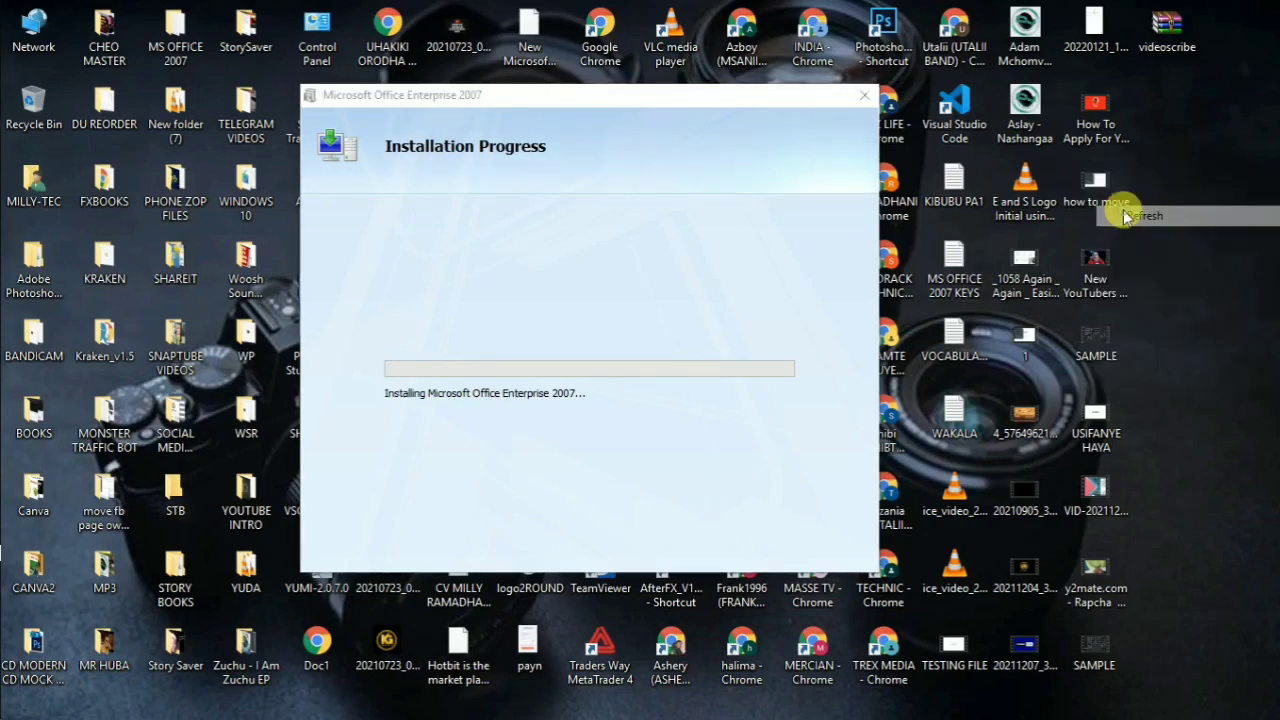
{"action": "right_click", "coordinate": [1228, 124]}
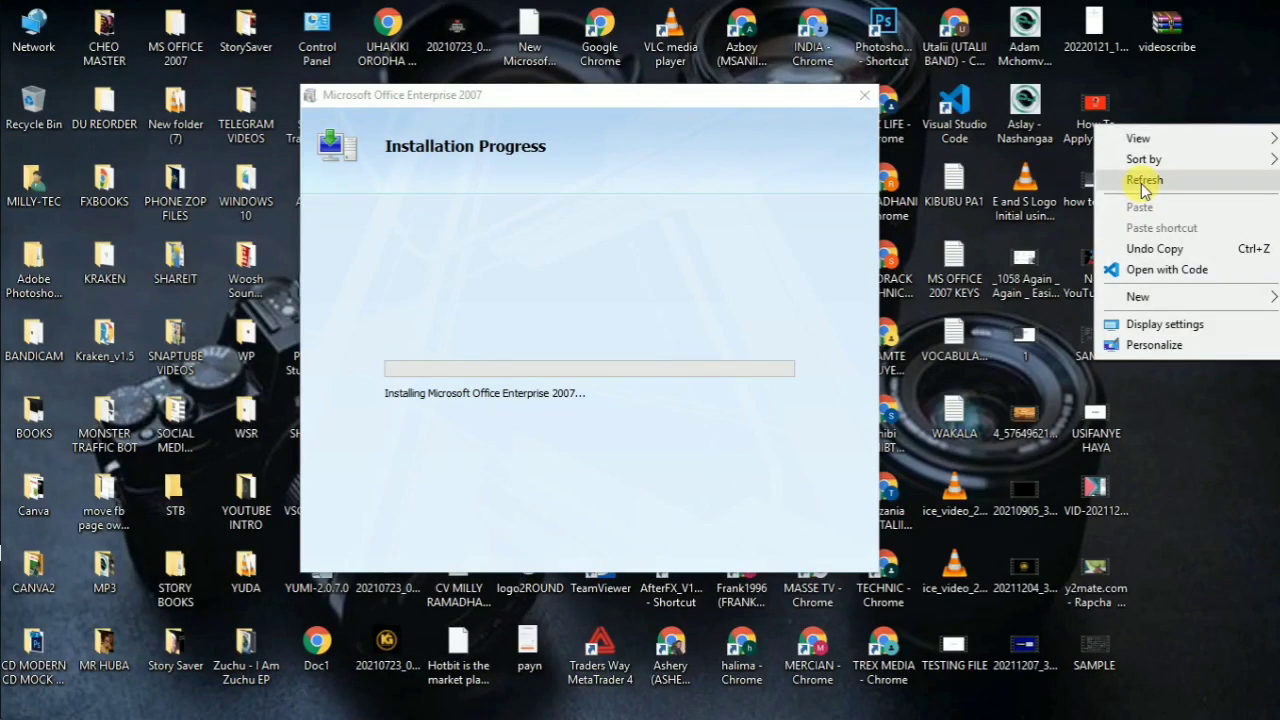
{"action": "left_click", "coordinate": [1140, 179]}
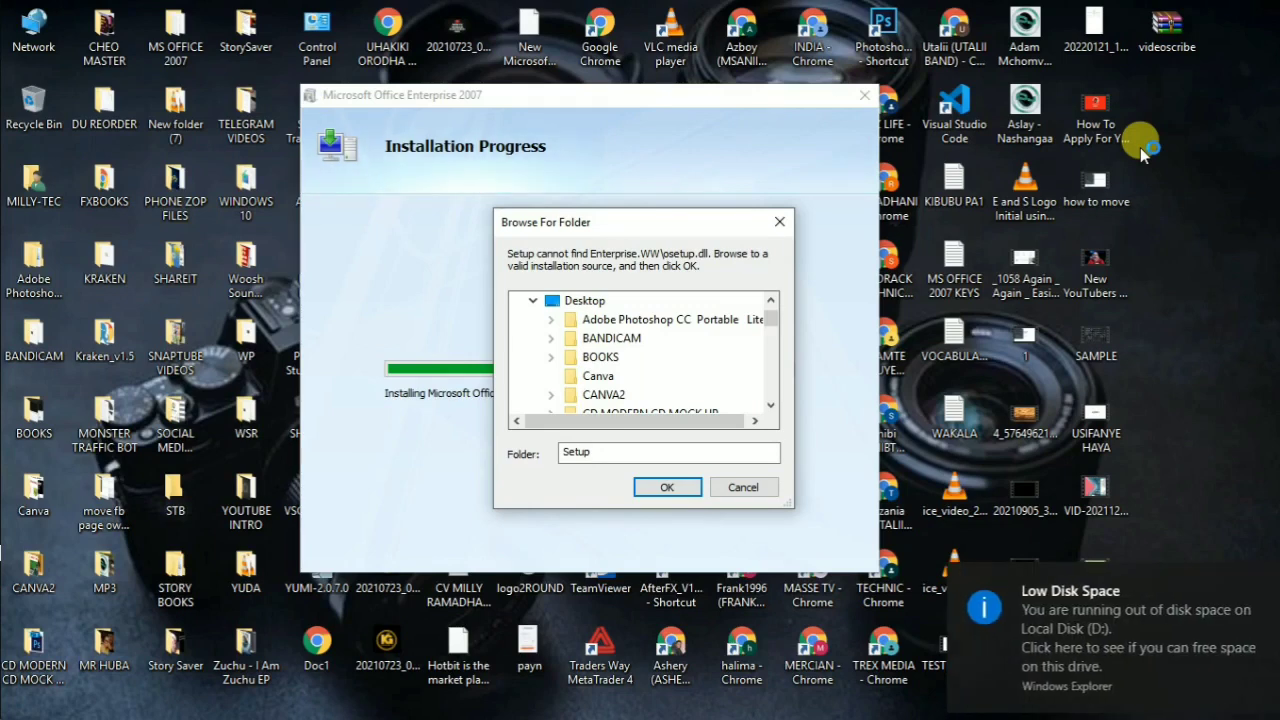
Step: Return from the Setup folder to MS OFFICE 2007 and cut the Microsoft_Office_2007_Enterprise RAR archive
{"action": "mouse_move", "coordinate": [30, 274]}
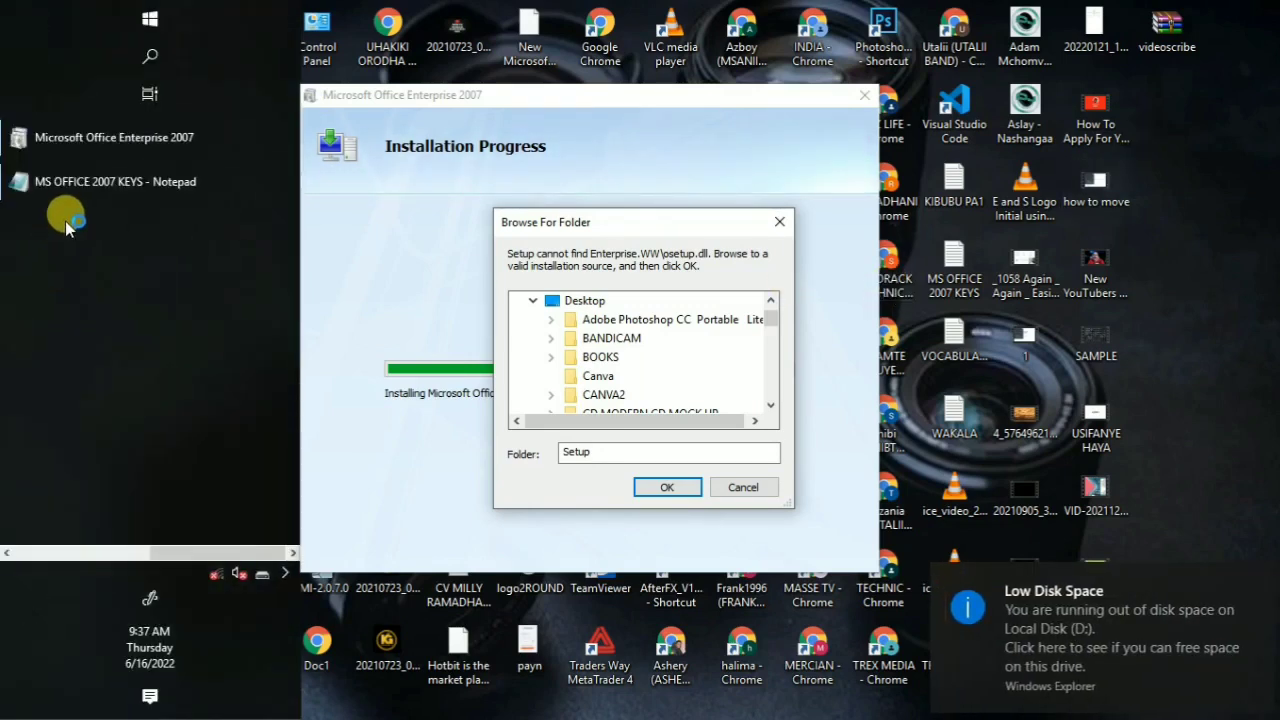
{"action": "left_click", "coordinate": [6, 552]}
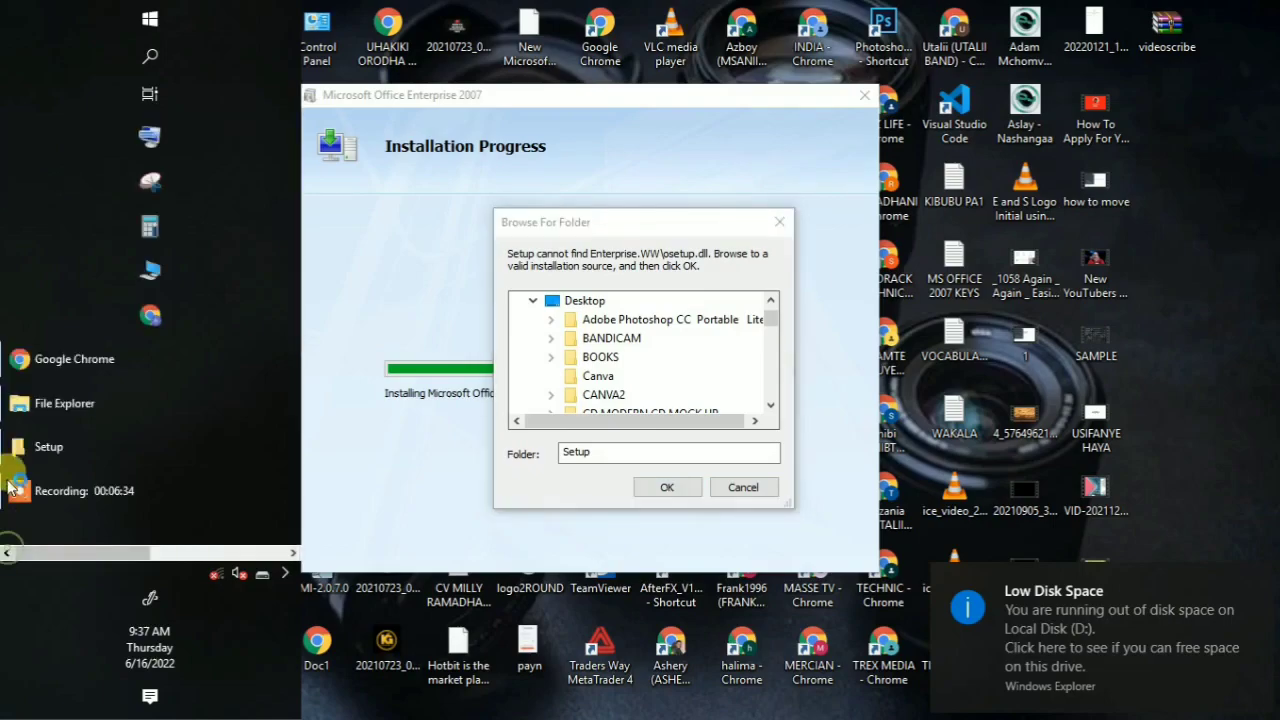
{"action": "left_click", "coordinate": [47, 447]}
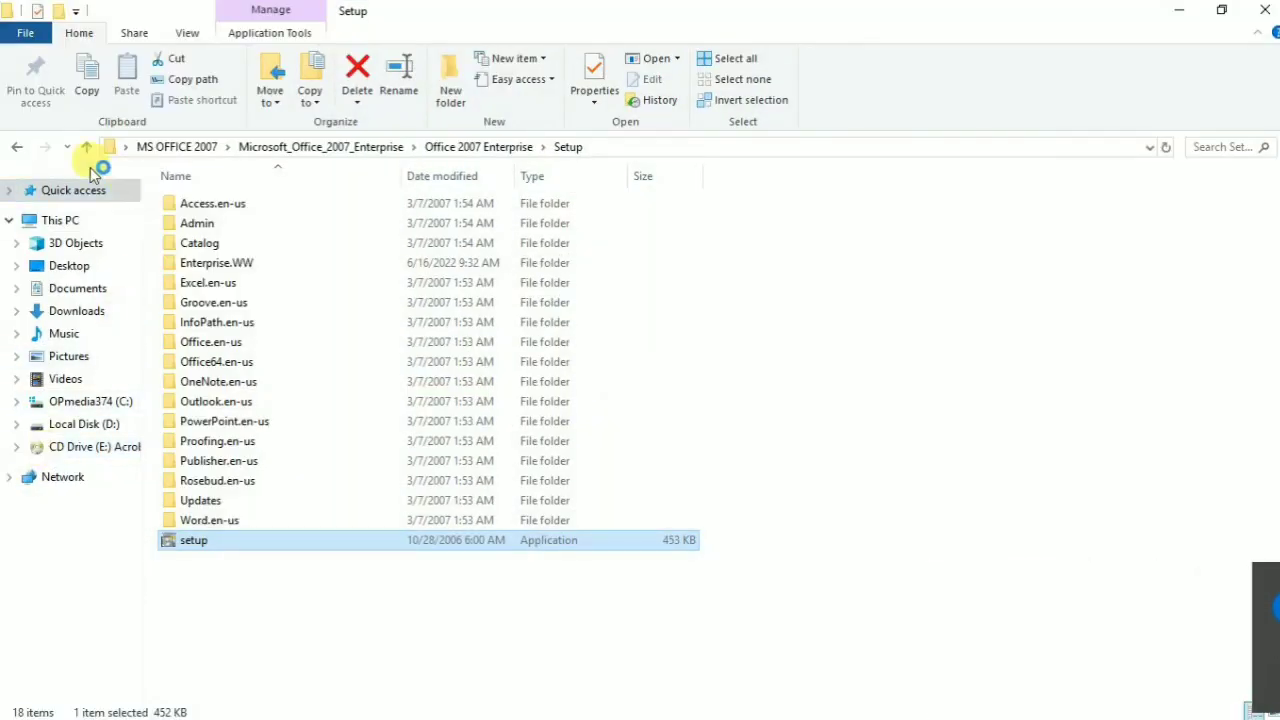
{"action": "left_click", "coordinate": [18, 147]}
{"action": "left_click", "coordinate": [18, 147]}
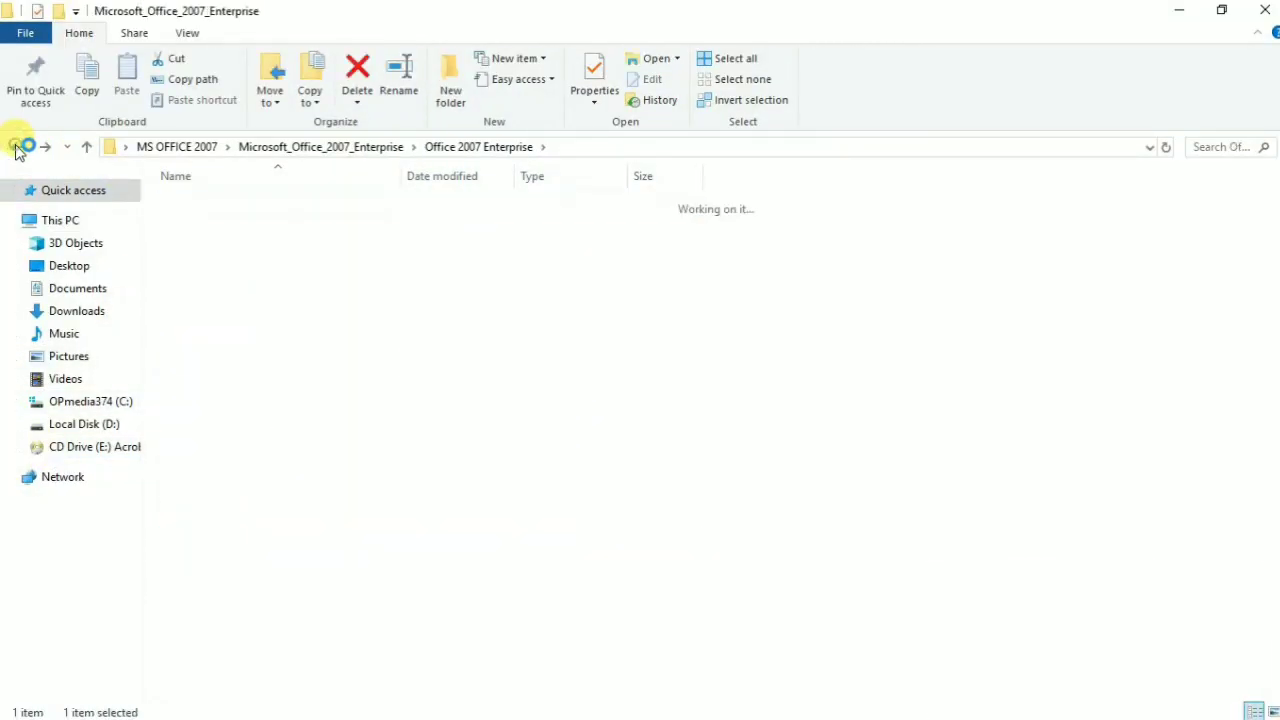
{"action": "left_click", "coordinate": [18, 147]}
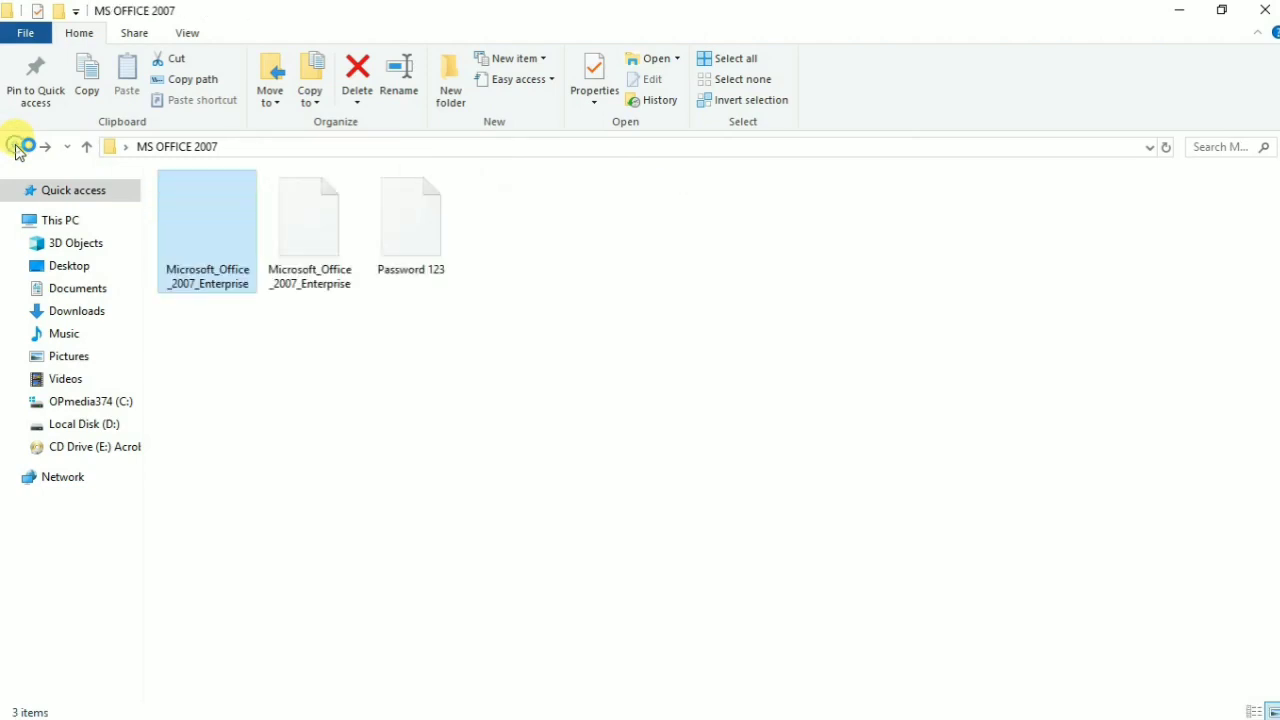
{"action": "left_click", "coordinate": [312, 357]}
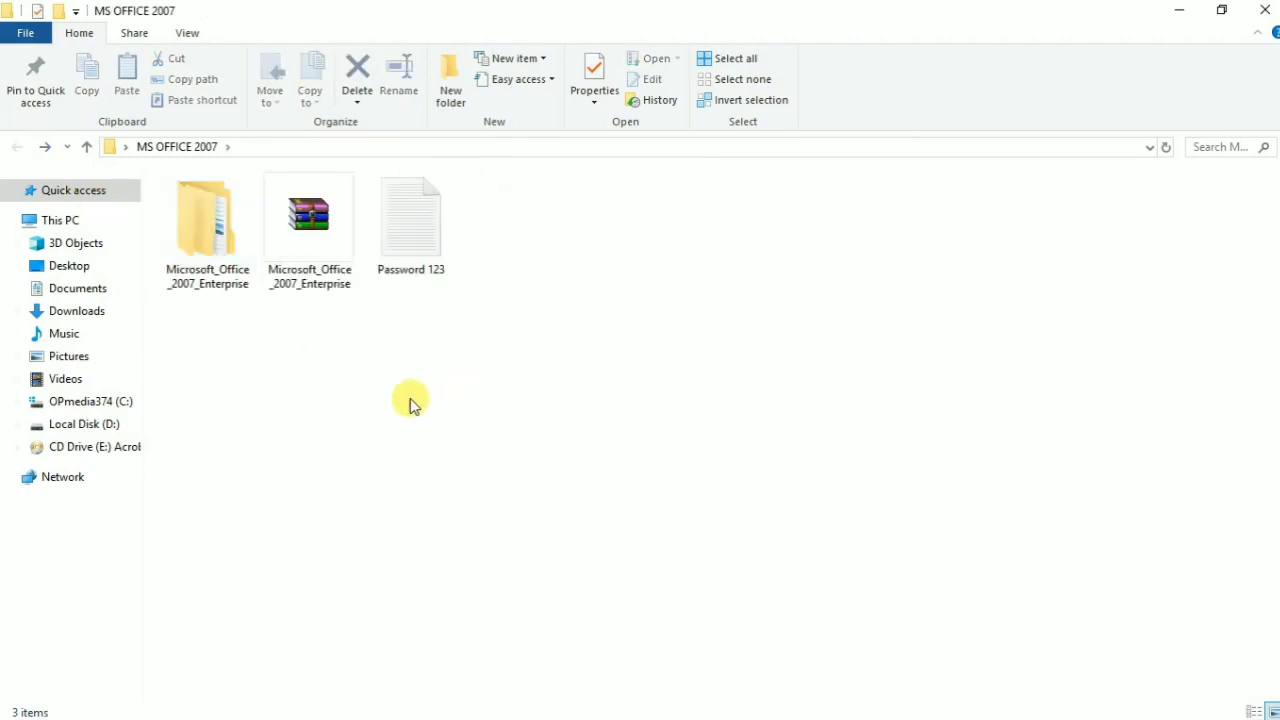
{"action": "left_click", "coordinate": [310, 231]}
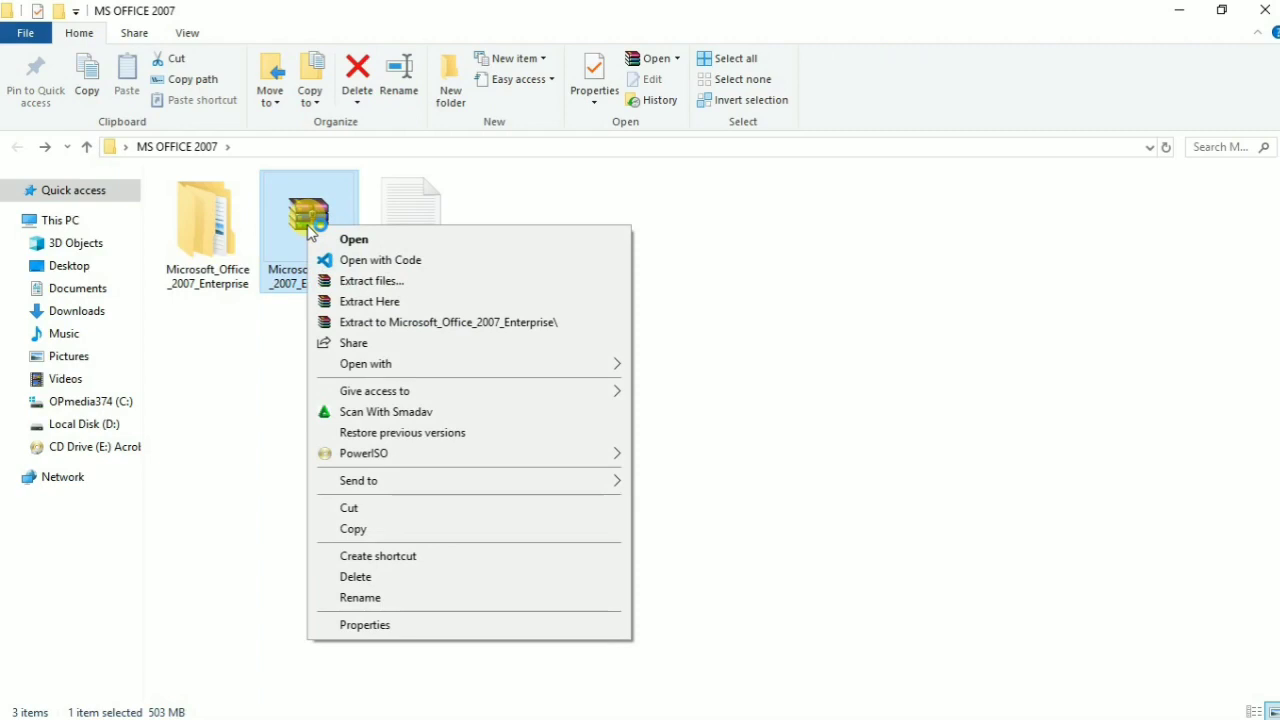
{"action": "left_click", "coordinate": [368, 509]}
Step: Create a new folder named 'SET UP 2' in MS OFFICE 2007 and open it
{"action": "right_click", "coordinate": [506, 258]}
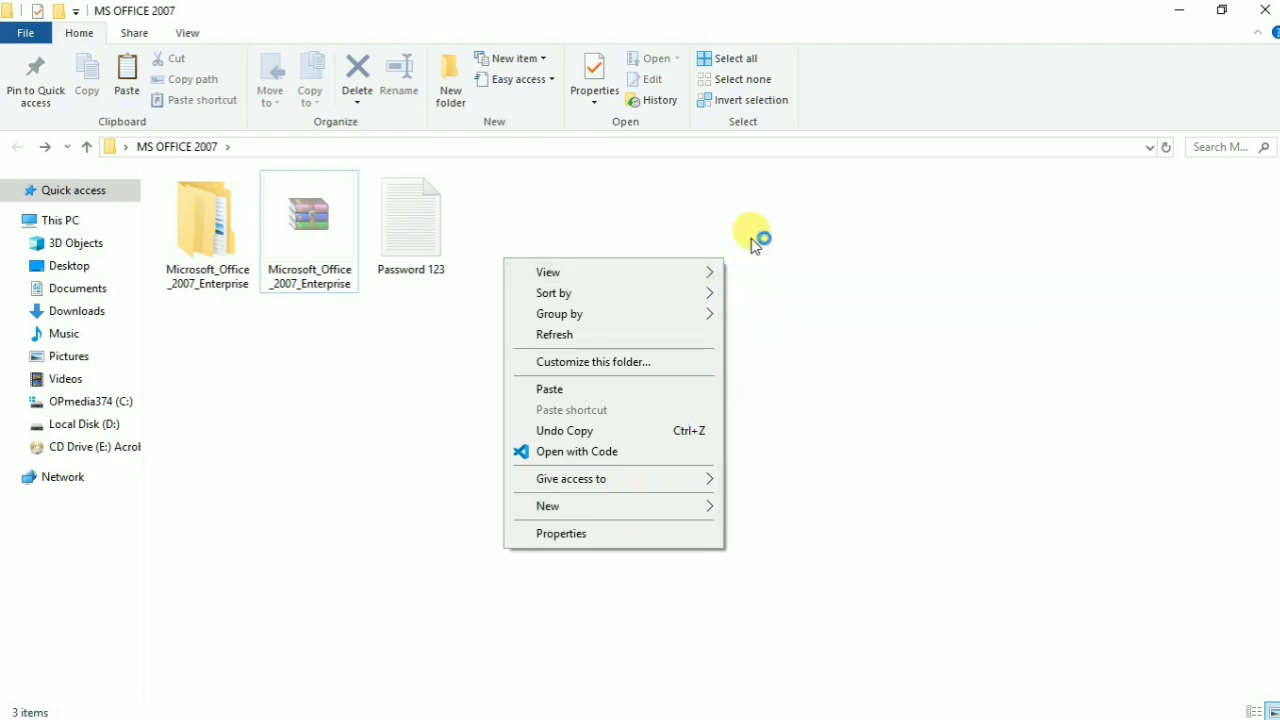
{"action": "mouse_move", "coordinate": [676, 510]}
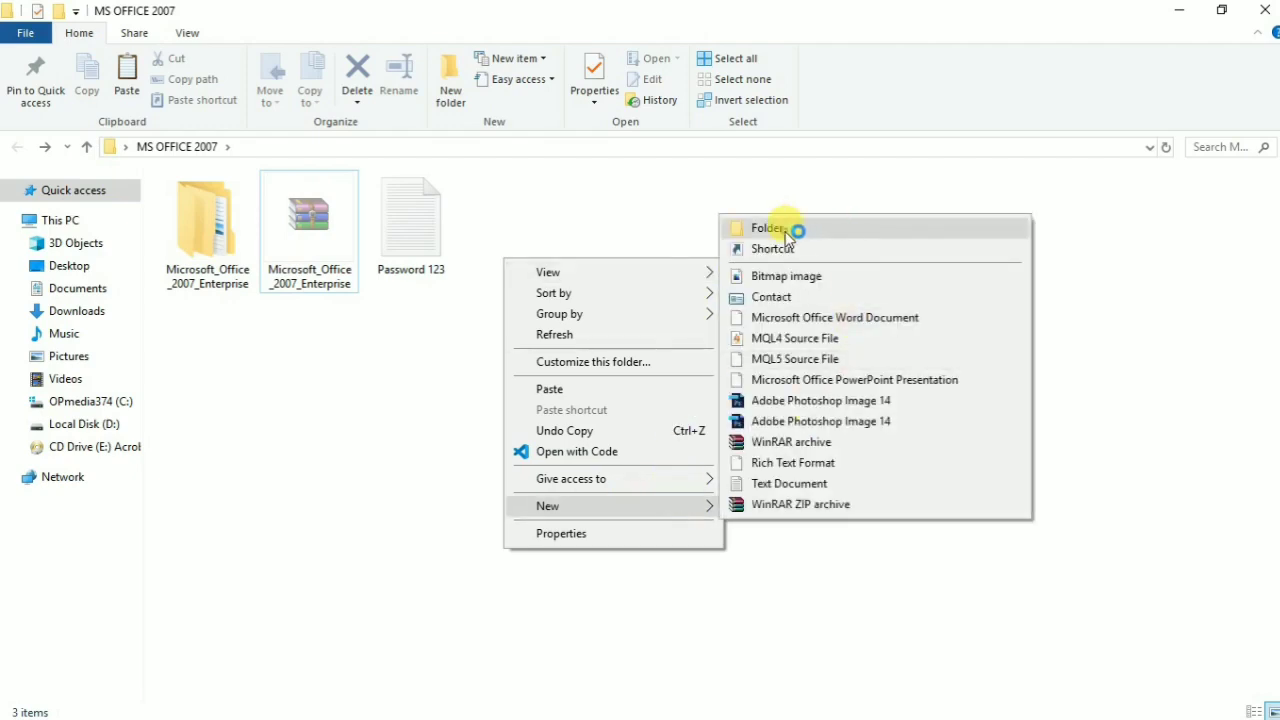
{"action": "left_click", "coordinate": [790, 228]}
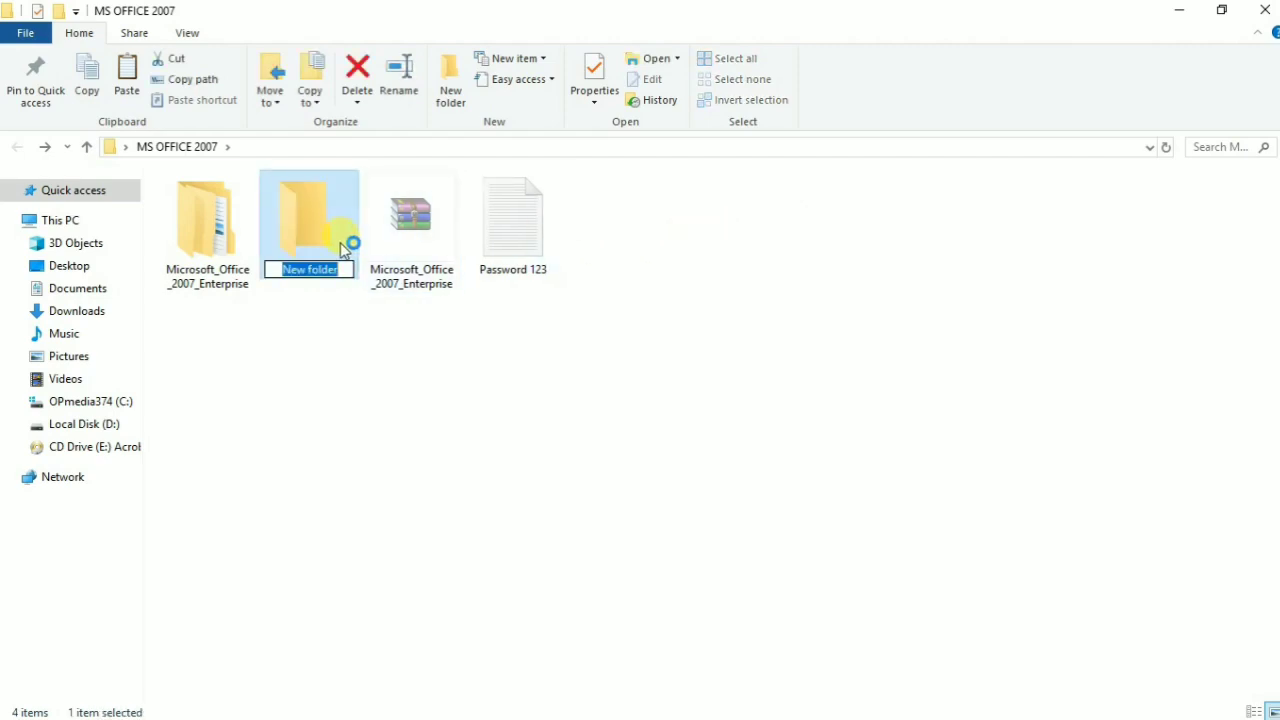
{"action": "type", "text": "SET"}
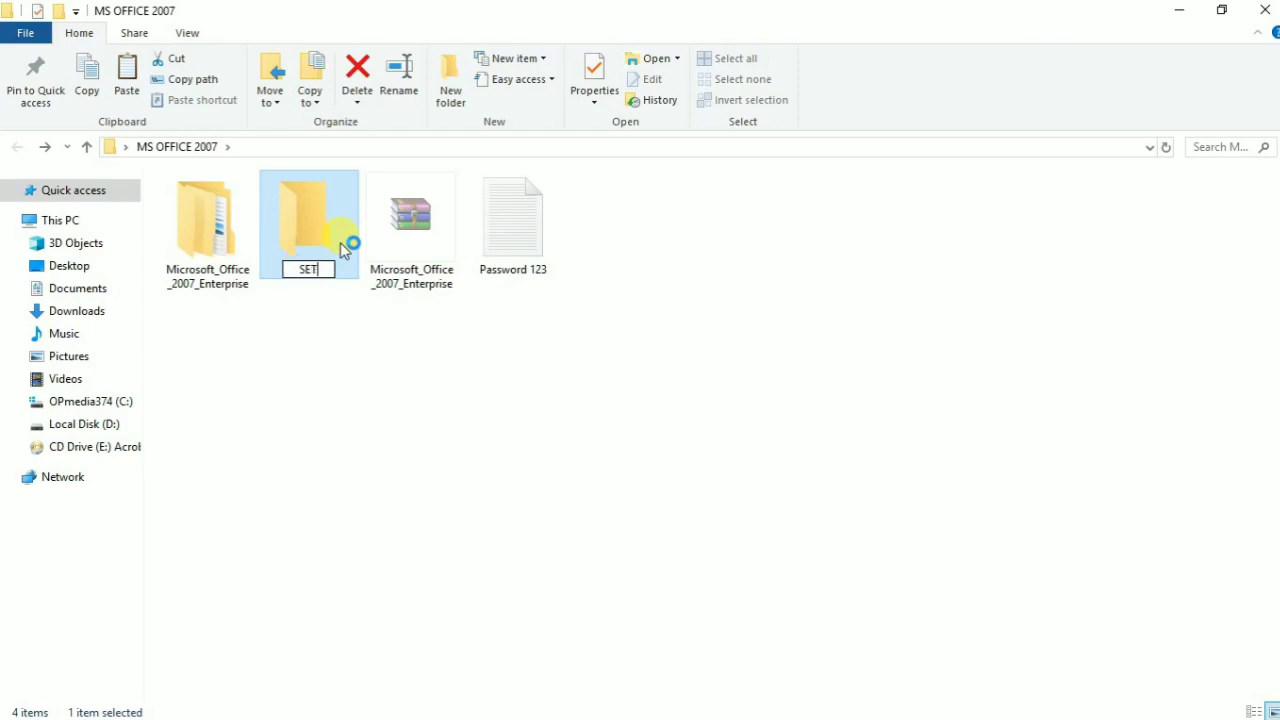
{"action": "type", "text": " UP 2"}
{"action": "key", "text": "Return"}
{"action": "double_click", "coordinate": [307, 208]}
Step: Paste the RAR archive into SET UP 2 and run Extract Here on it
{"action": "right_click", "coordinate": [312, 253]}
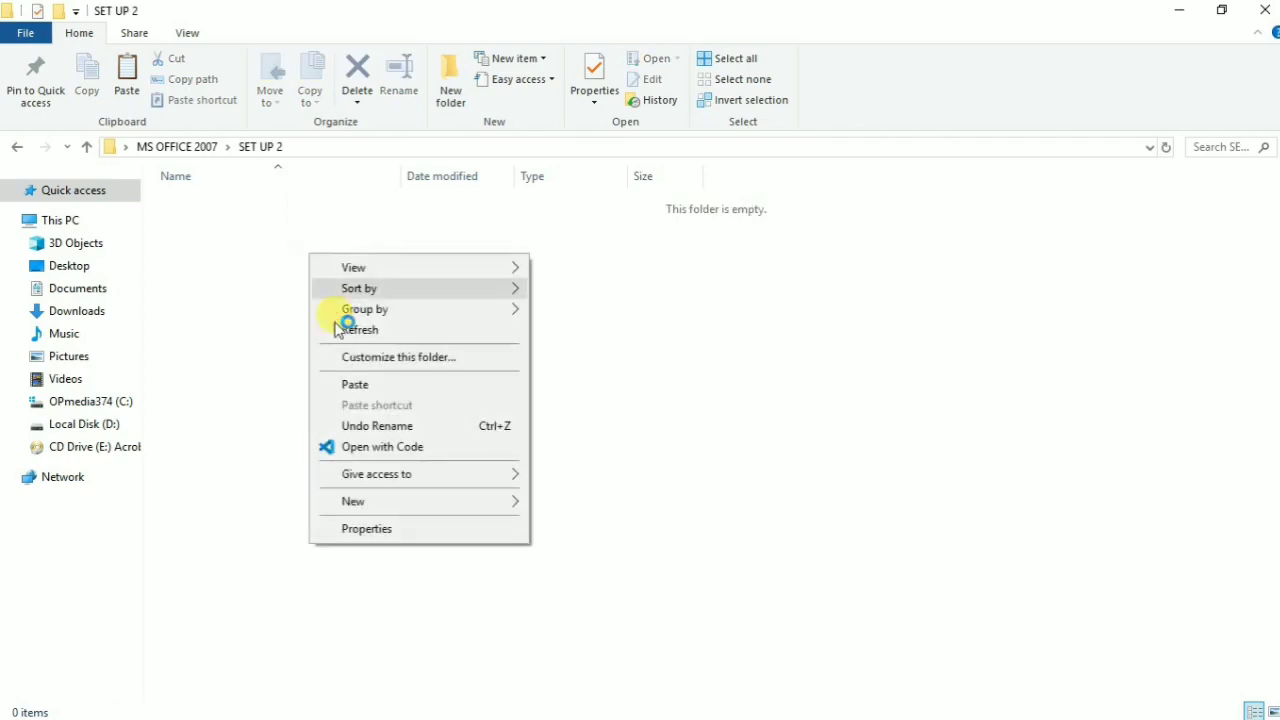
{"action": "left_click", "coordinate": [362, 384]}
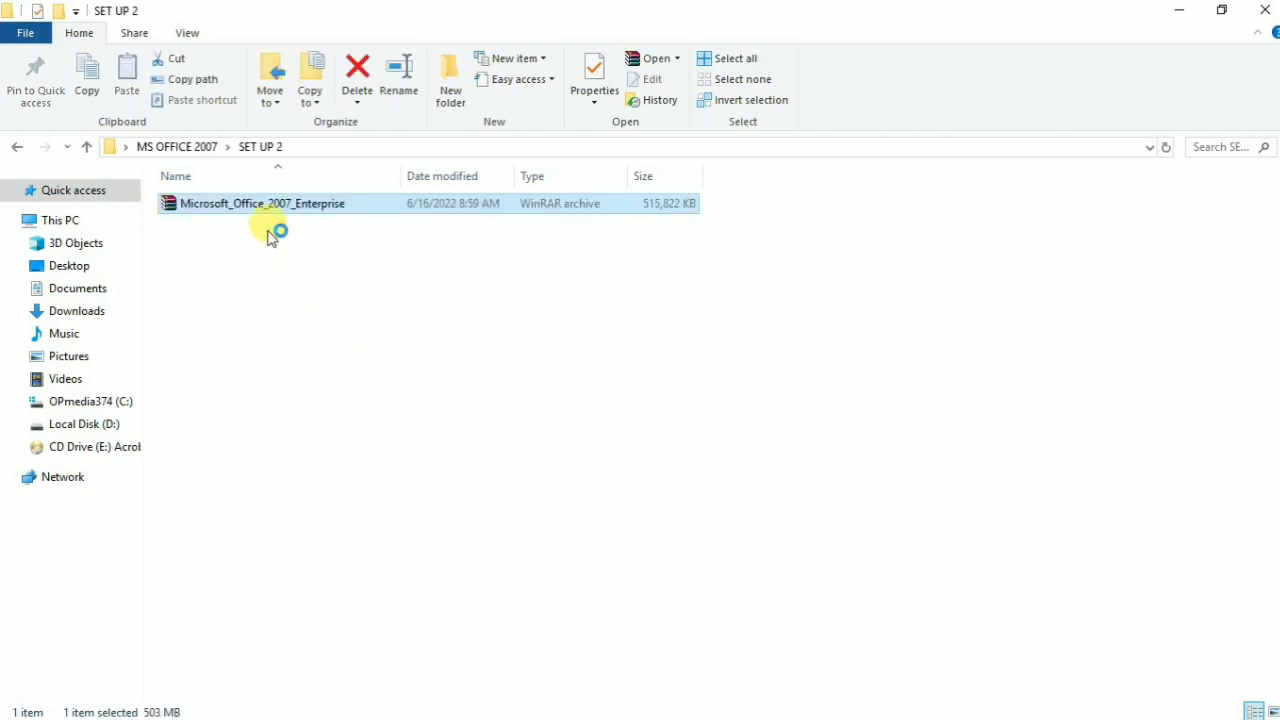
{"action": "right_click", "coordinate": [268, 204]}
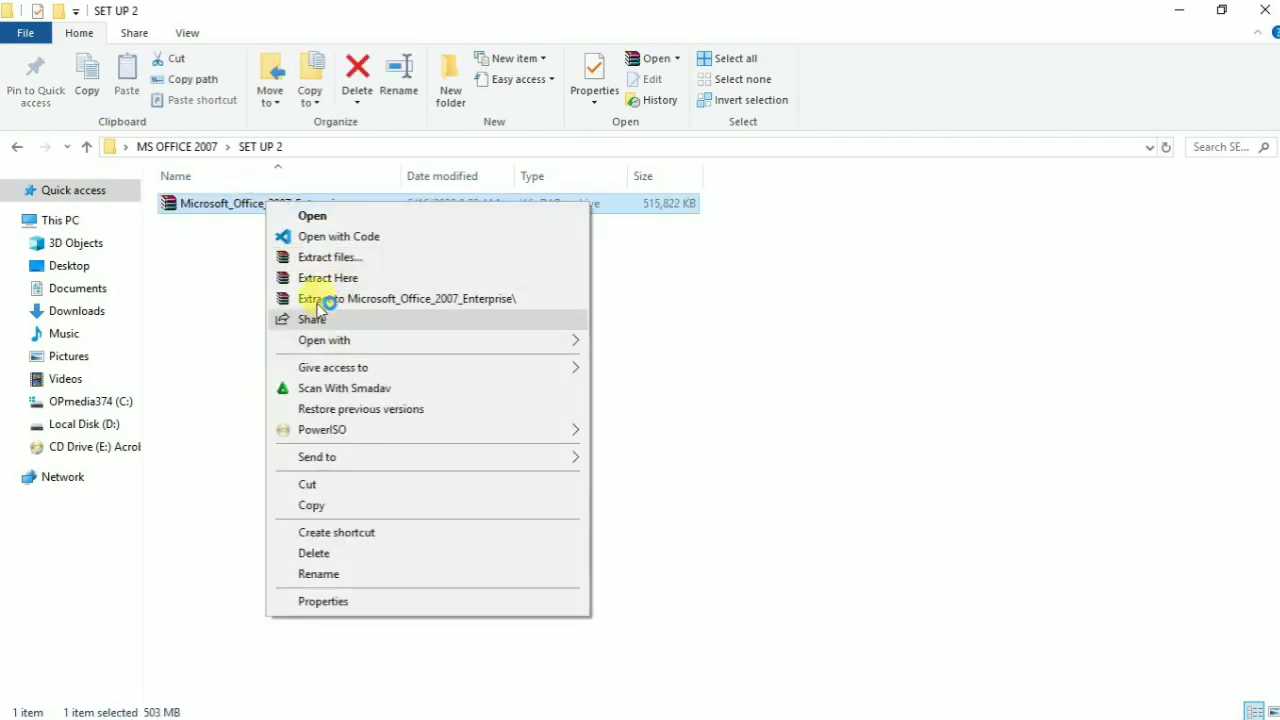
{"action": "left_click", "coordinate": [322, 278]}
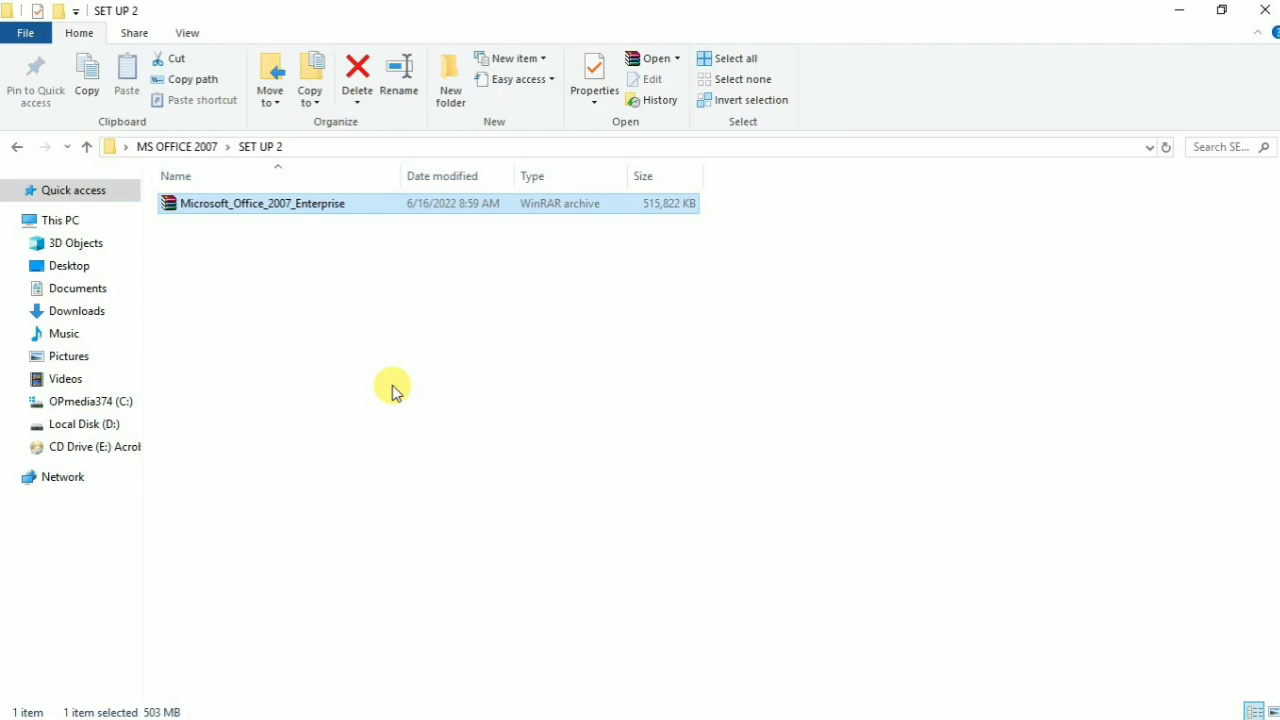
{"action": "right_click", "coordinate": [250, 208]}
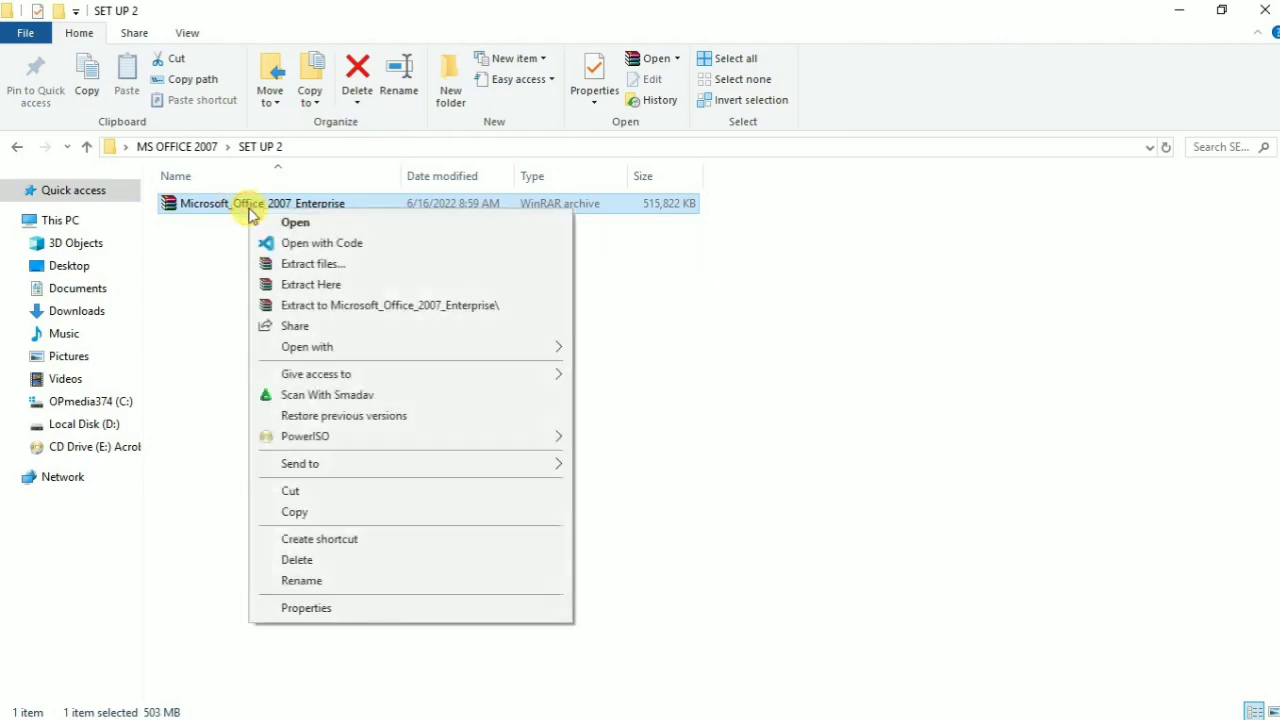
{"action": "left_click", "coordinate": [323, 288]}
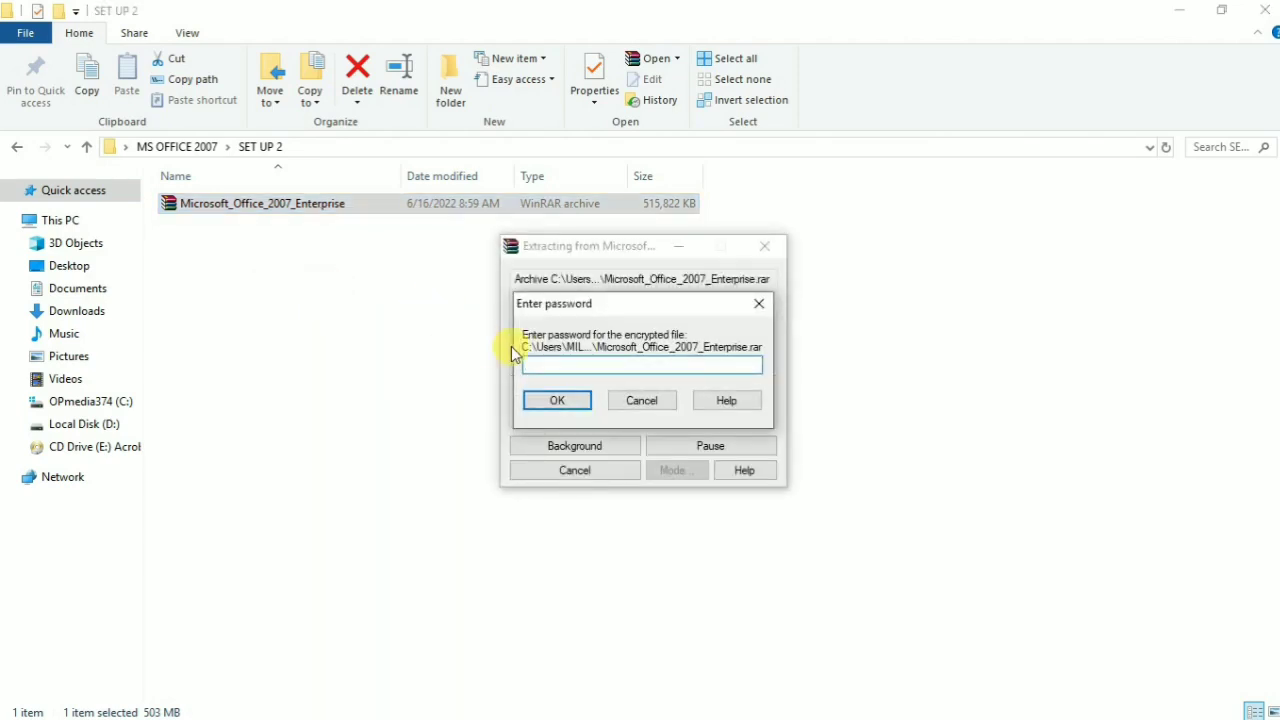
Step: Submit the archive password so WinRAR extracts into SET UP 2
{"action": "left_click", "coordinate": [580, 405]}
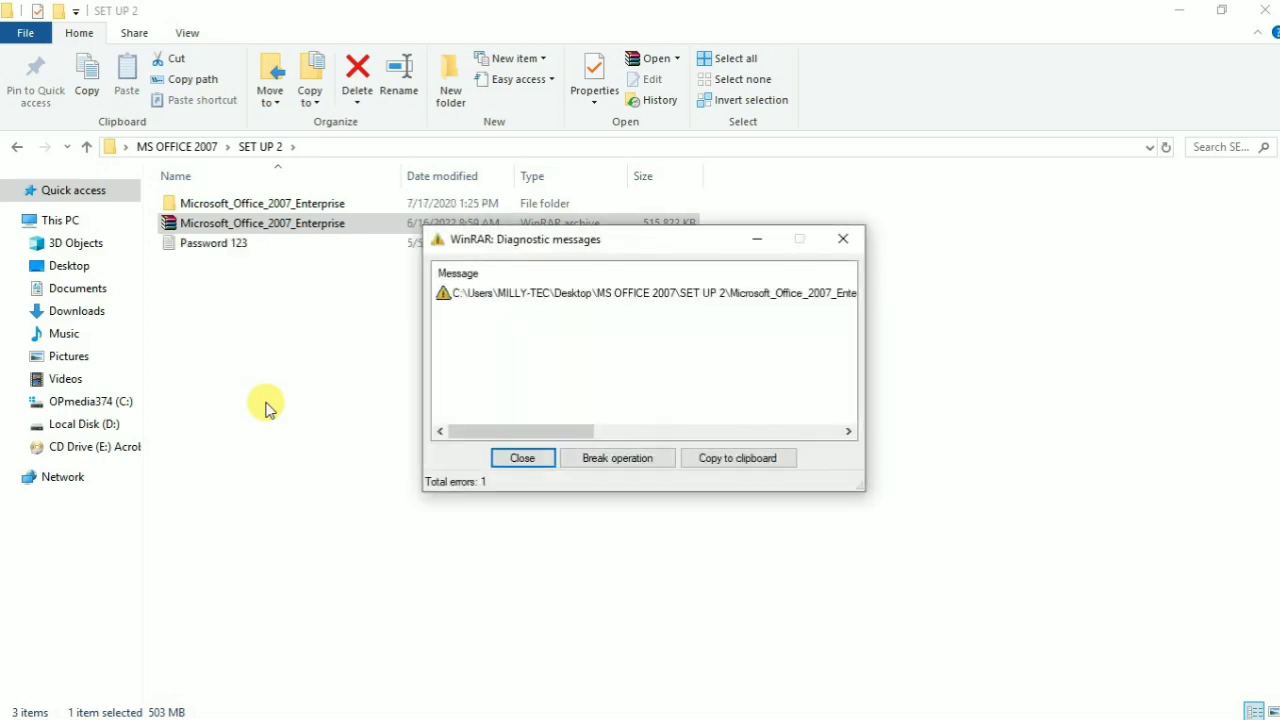
Step: Close the error report, show large icons, return to MS OFFICE 2007, and restore the window down
{"action": "left_click", "coordinate": [508, 460]}
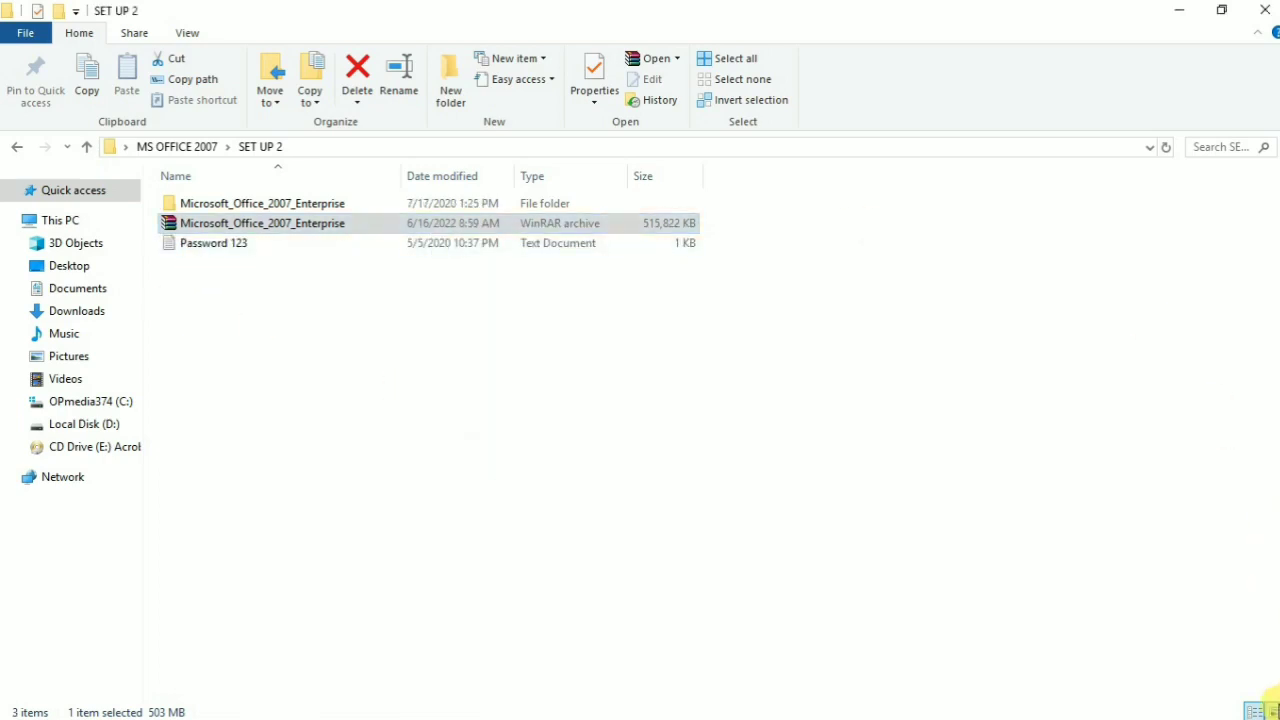
{"action": "left_click", "coordinate": [1271, 711]}
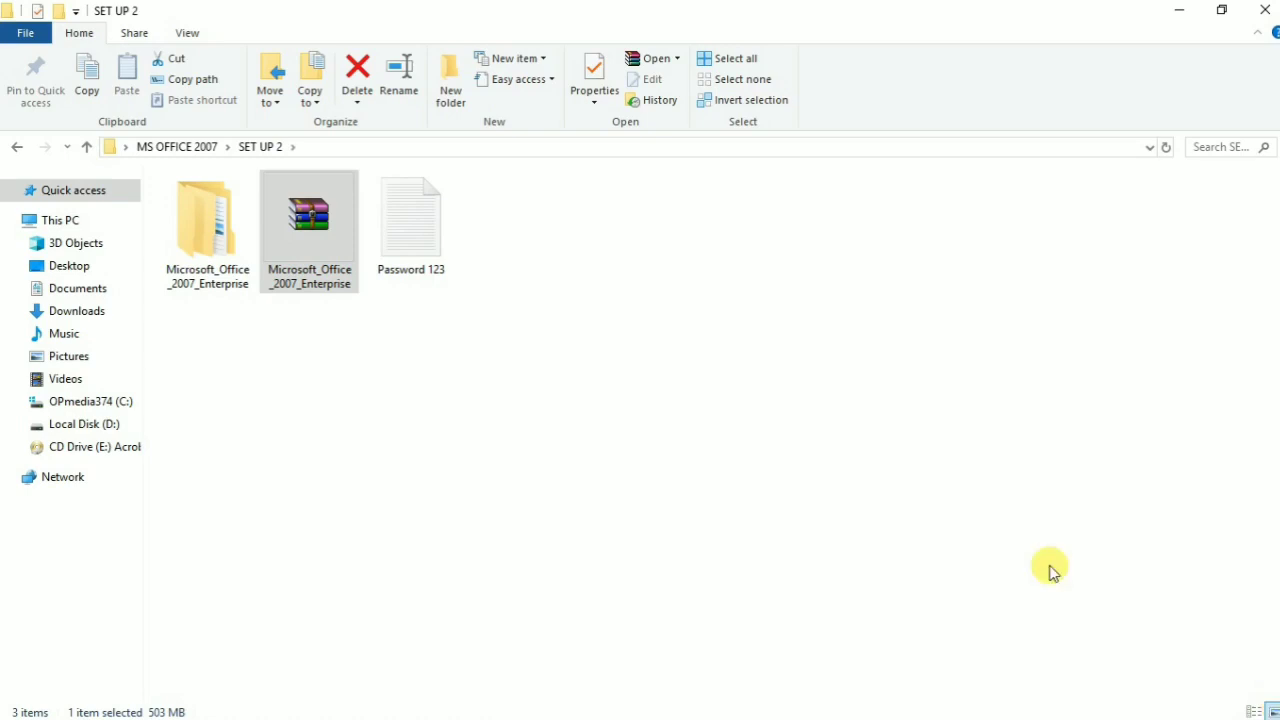
{"action": "left_click", "coordinate": [18, 148]}
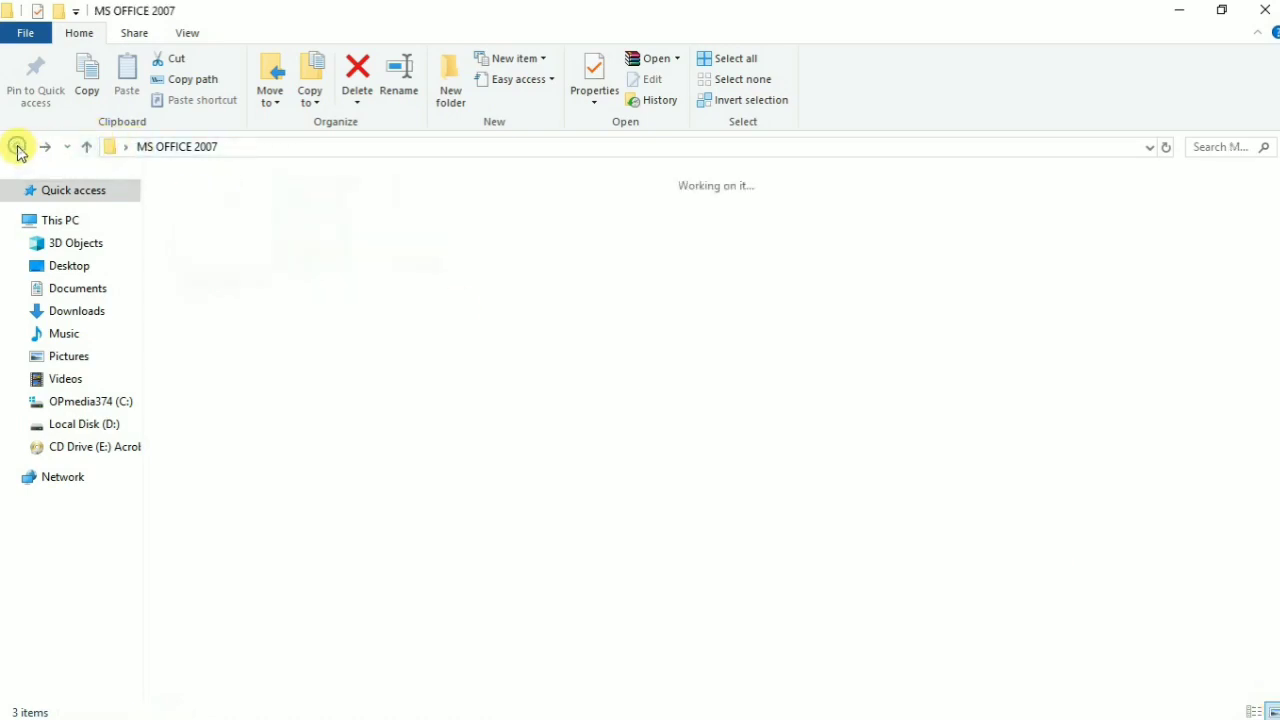
{"action": "left_click", "coordinate": [444, 372]}
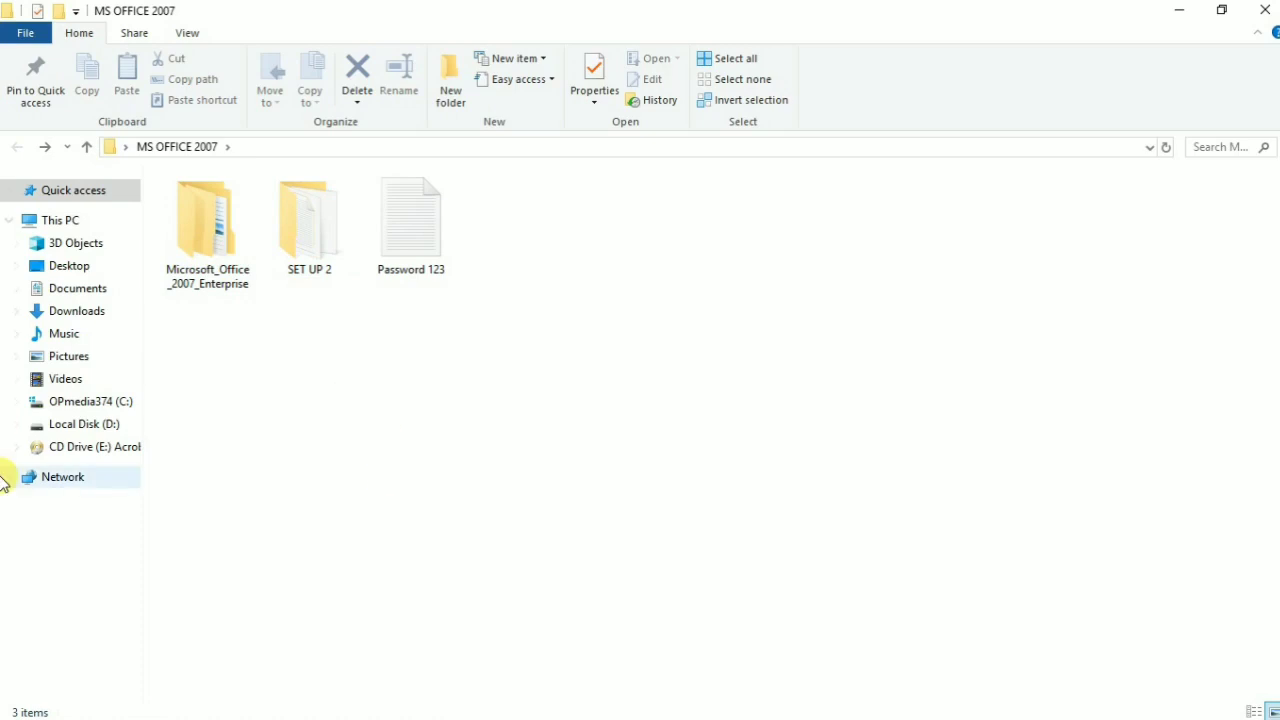
{"action": "left_click", "coordinate": [1218, 12]}
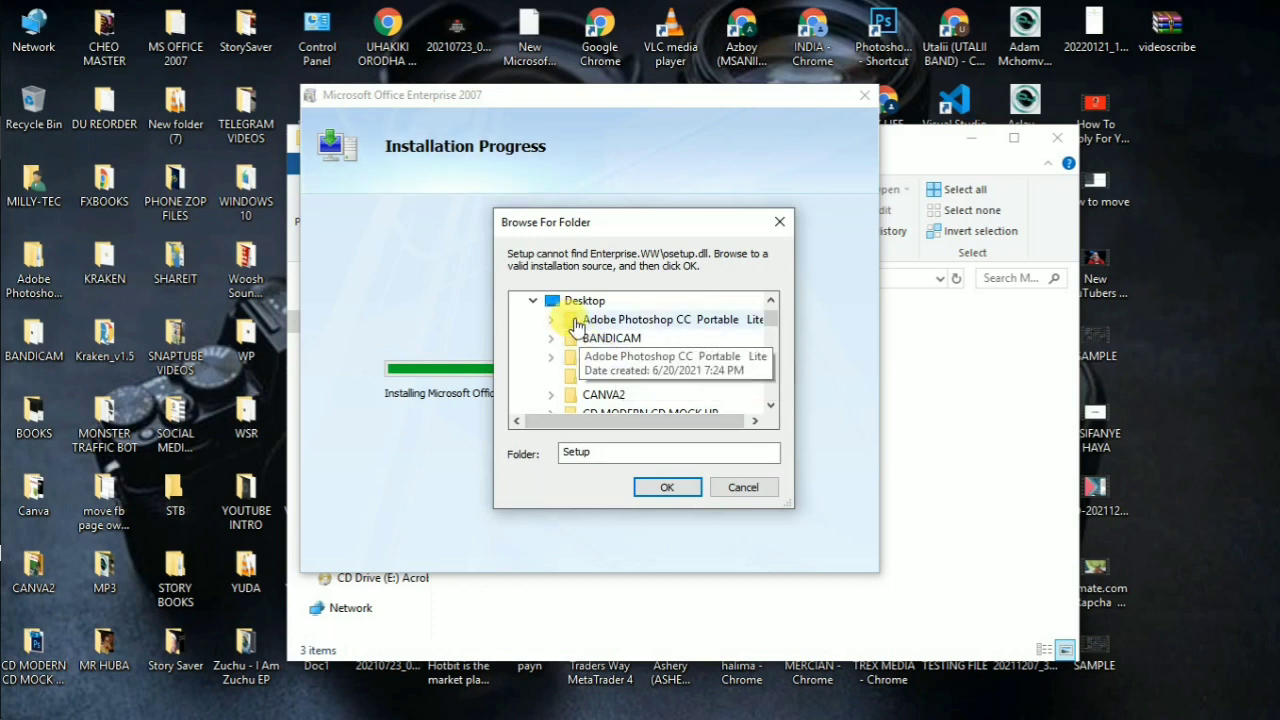
Step: Scroll the Browse For Folder tree and collapse then re-expand the MS OFFICE 2007 branch
{"action": "scroll", "coordinate": [570, 330], "scroll_direction": "up", "scroll_amount": 2}
{"action": "scroll", "coordinate": [640, 355], "scroll_direction": "down", "scroll_amount": 2}
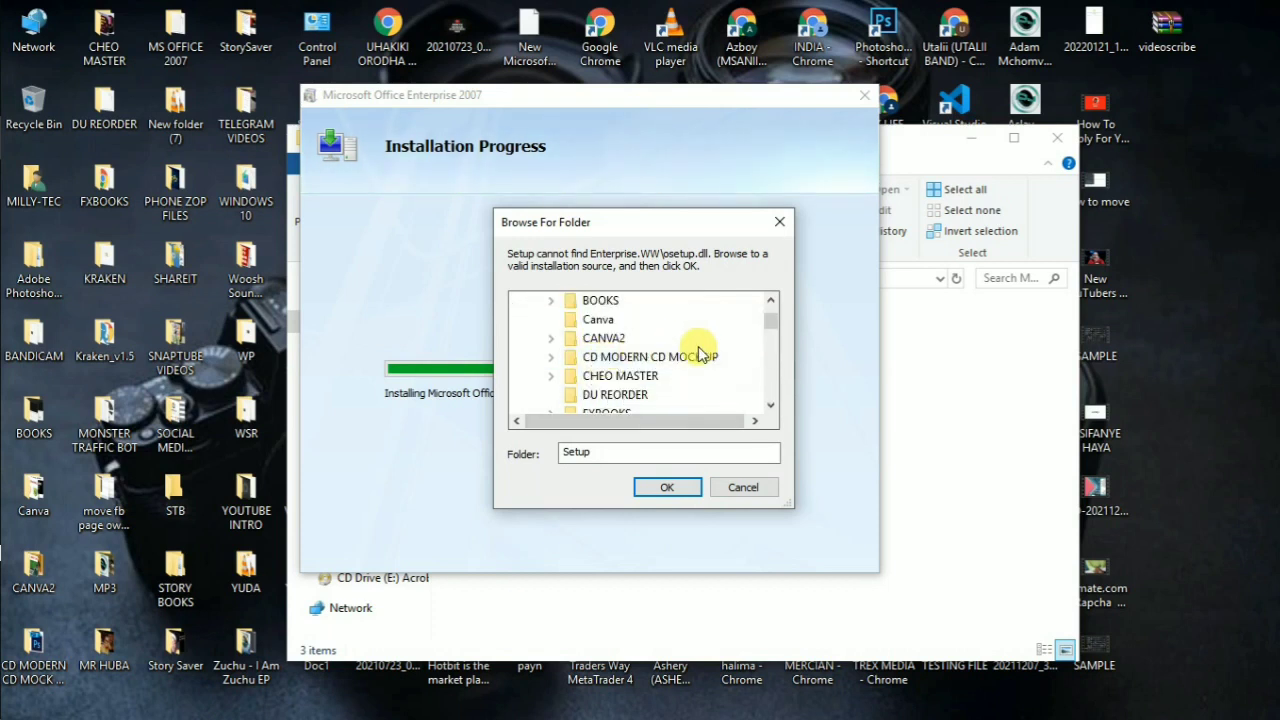
{"action": "scroll", "coordinate": [645, 358], "scroll_direction": "down", "scroll_amount": 2}
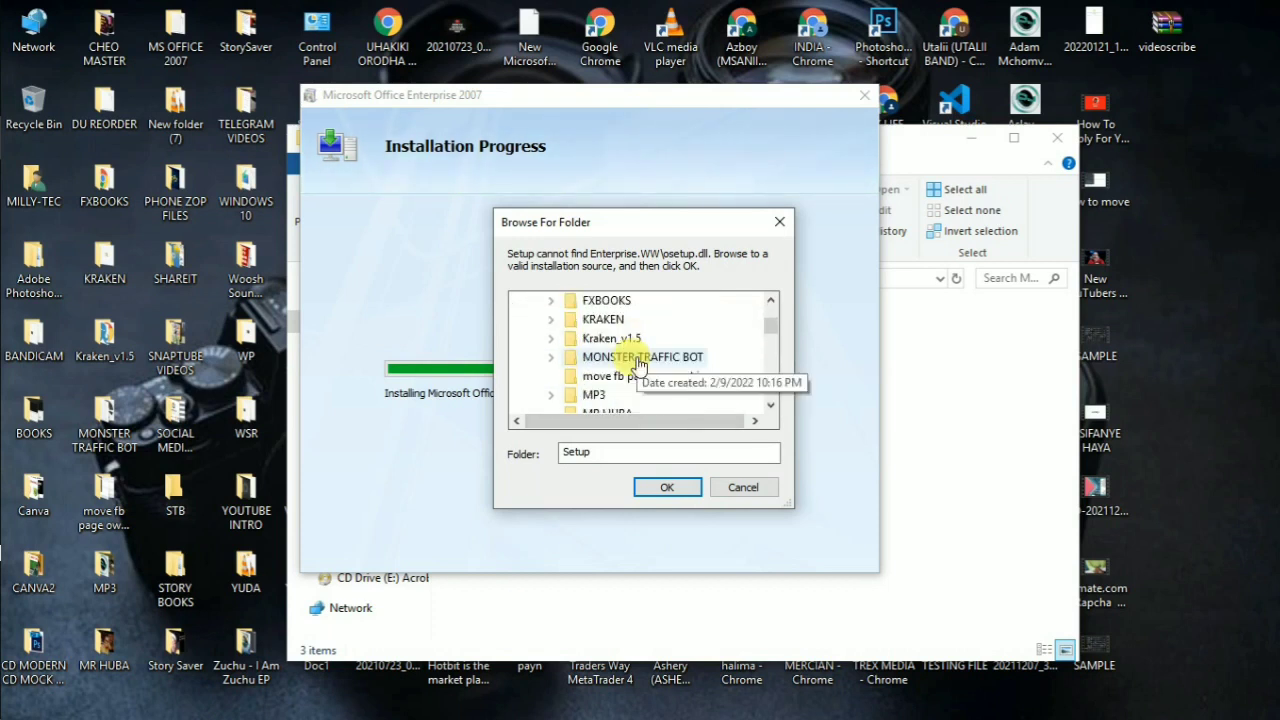
{"action": "scroll", "coordinate": [640, 365], "scroll_direction": "down", "scroll_amount": 1}
{"action": "scroll", "coordinate": [640, 395], "scroll_direction": "down", "scroll_amount": 1}
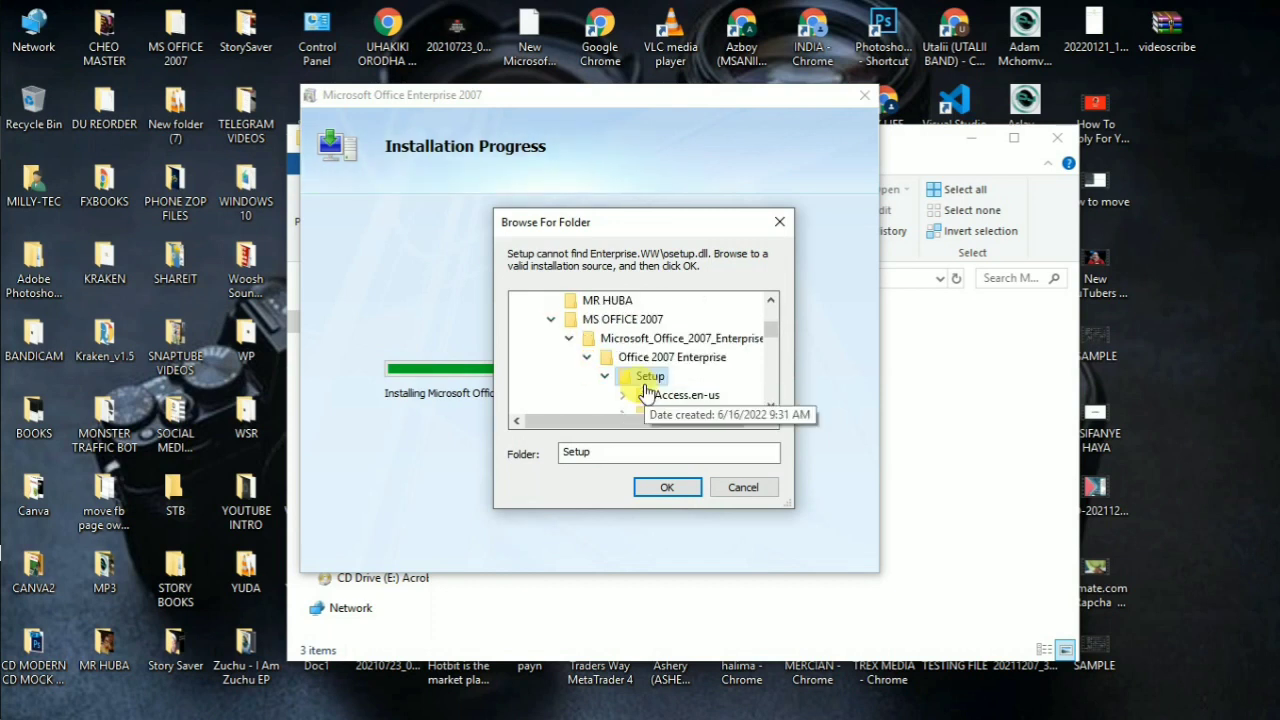
{"action": "scroll", "coordinate": [621, 388], "scroll_direction": "down", "scroll_amount": 1}
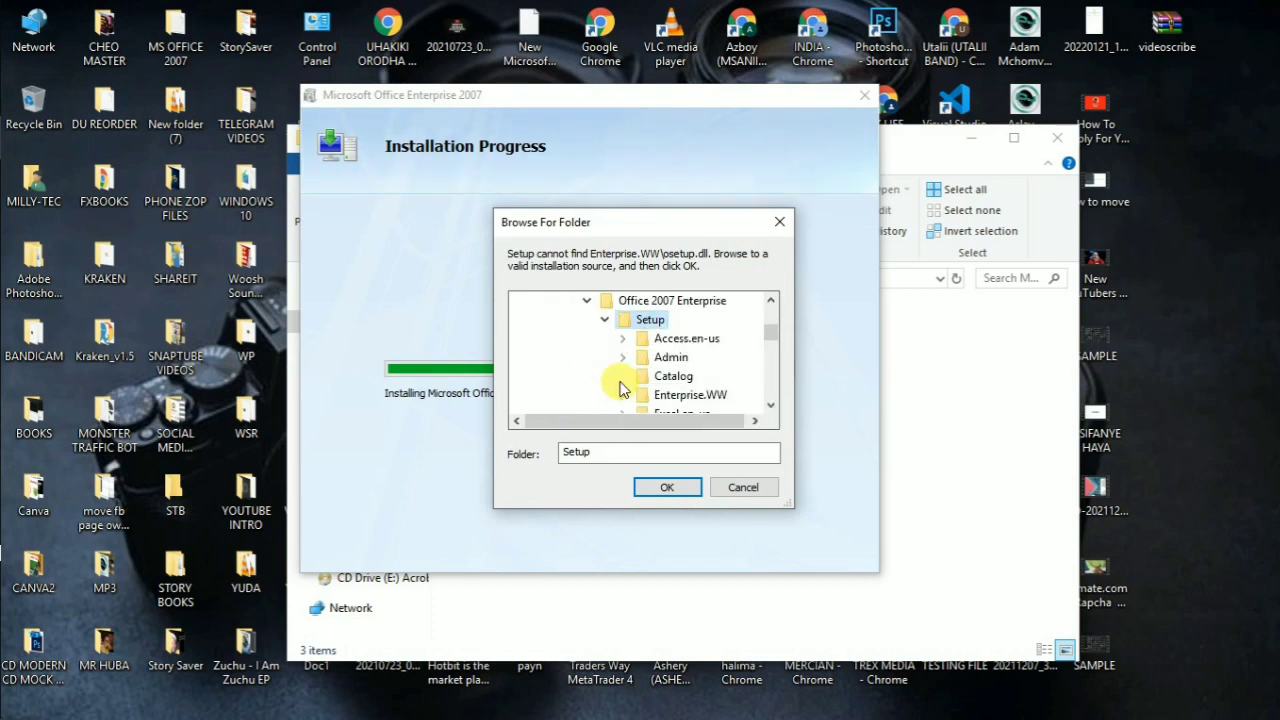
{"action": "scroll", "coordinate": [620, 388], "scroll_direction": "up", "scroll_amount": 1}
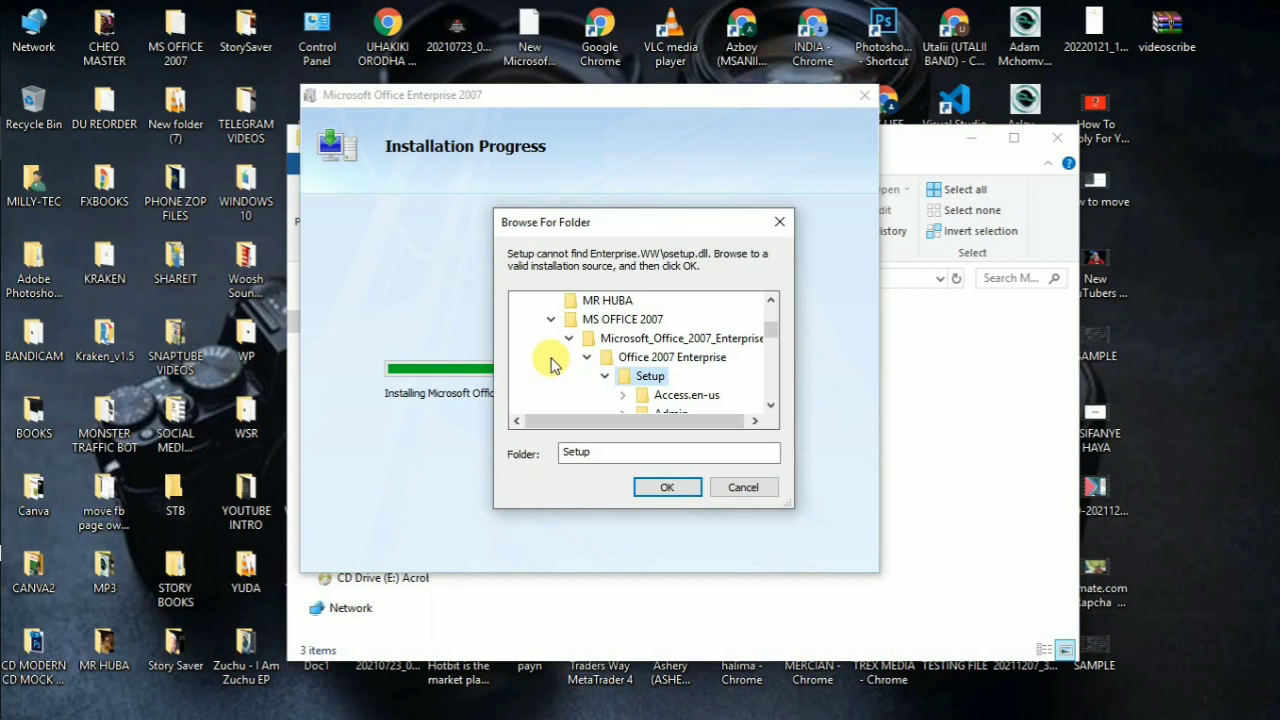
{"action": "left_click", "coordinate": [550, 320]}
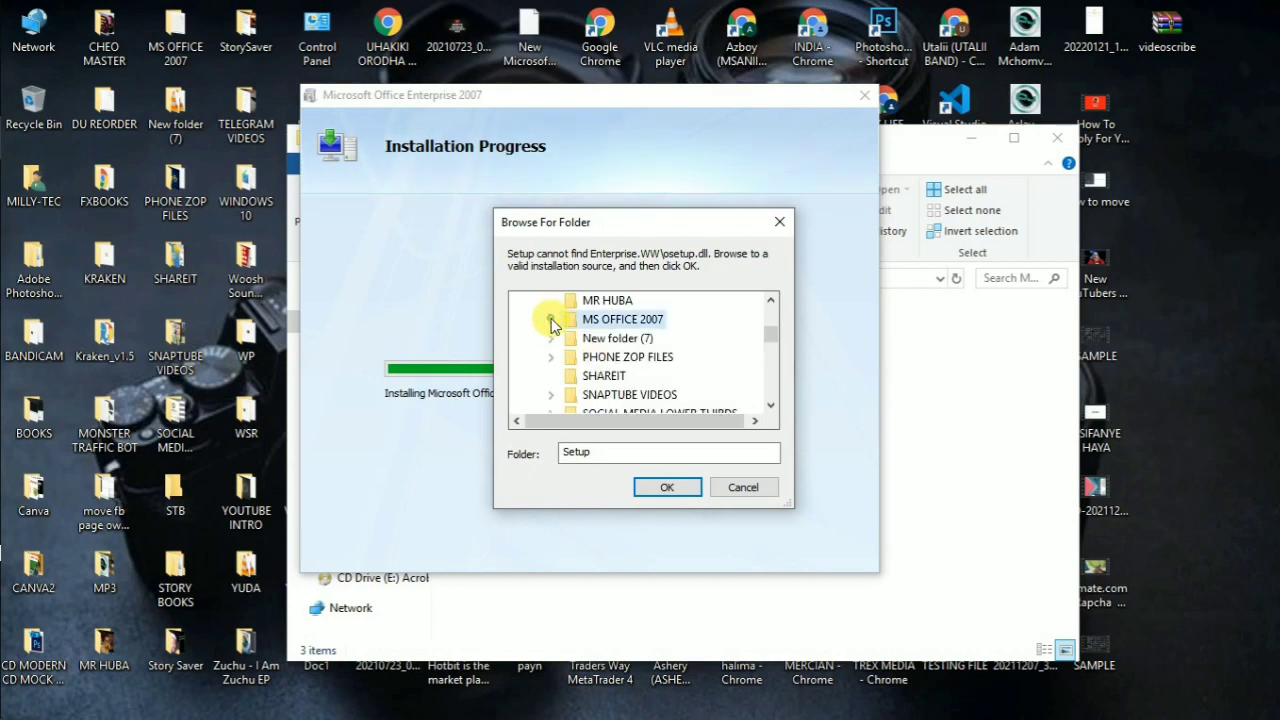
{"action": "left_click", "coordinate": [550, 320]}
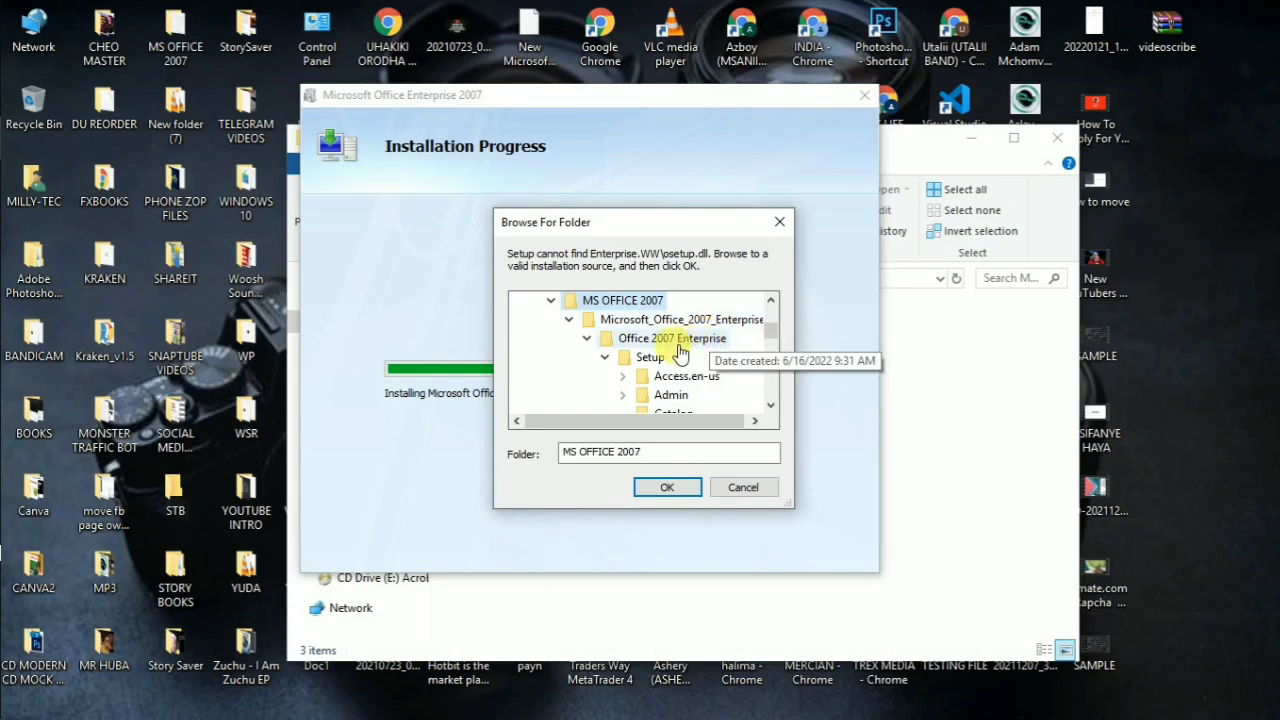
Step: Expand SET UP 2, choose its Setup folder as the installation source, and confirm
{"action": "scroll", "coordinate": [684, 364], "scroll_direction": "down", "scroll_amount": 1}
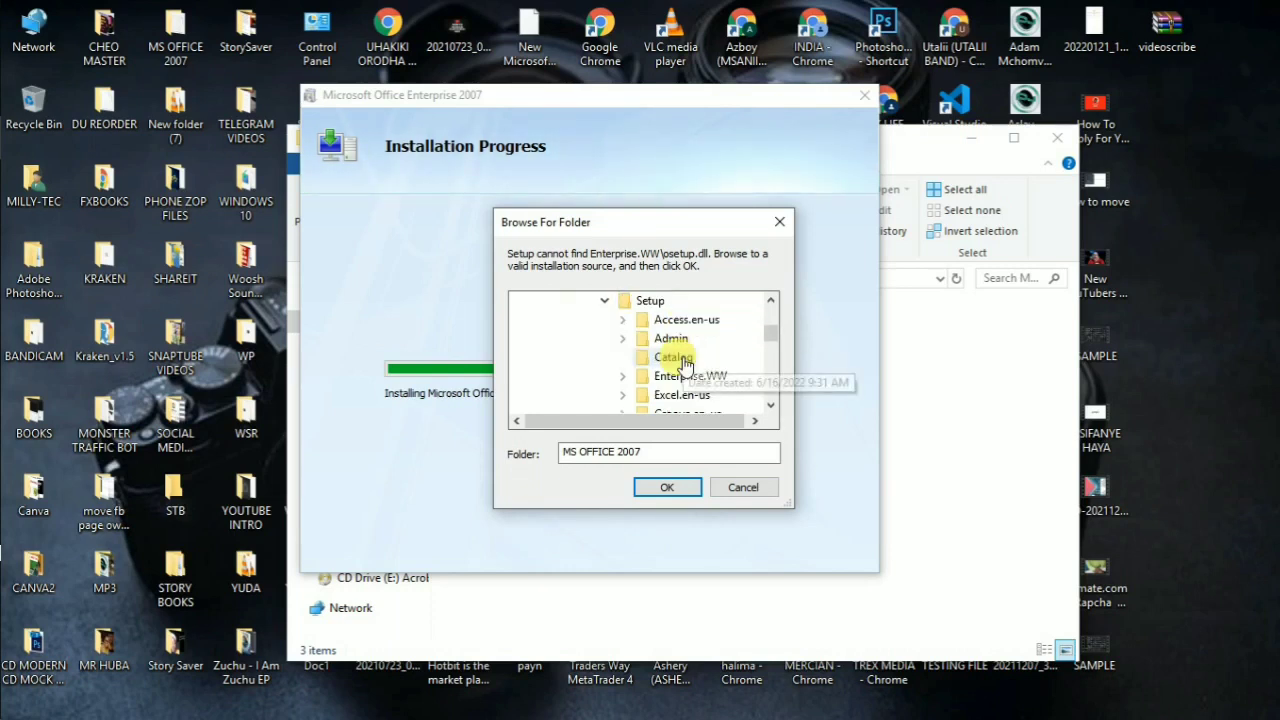
{"action": "scroll", "coordinate": [684, 364], "scroll_direction": "down", "scroll_amount": 5}
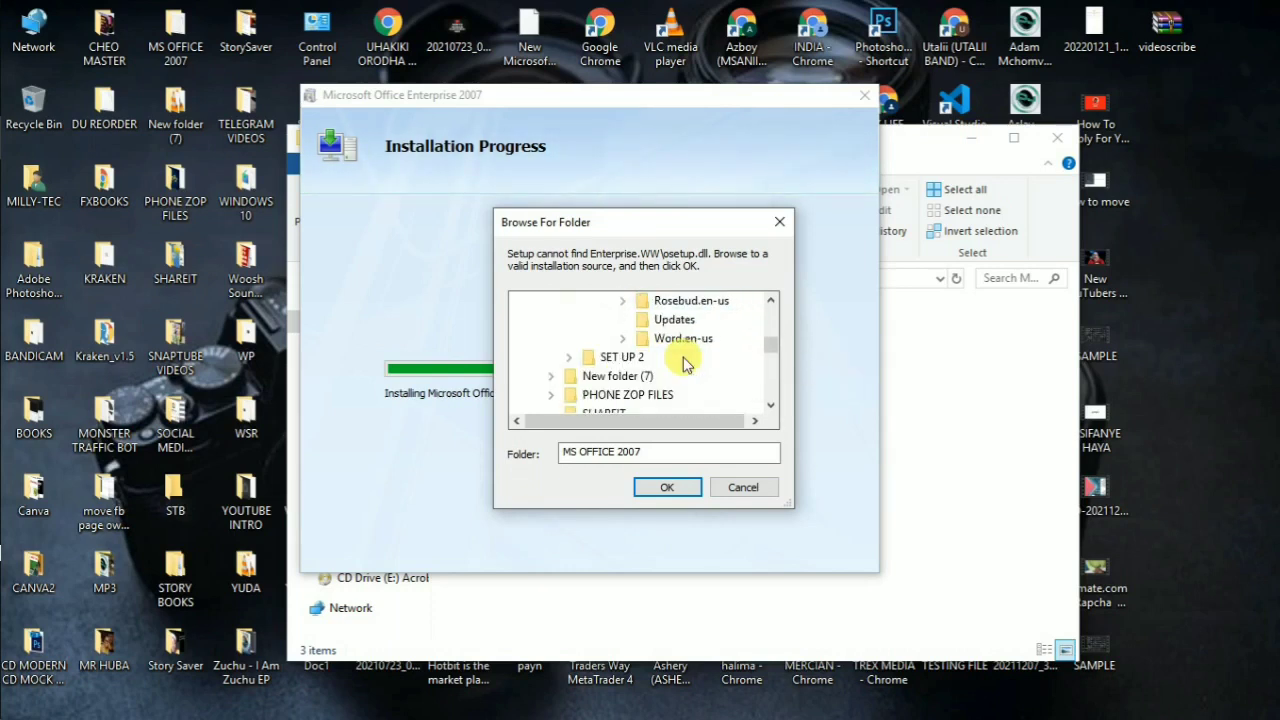
{"action": "left_click", "coordinate": [566, 359]}
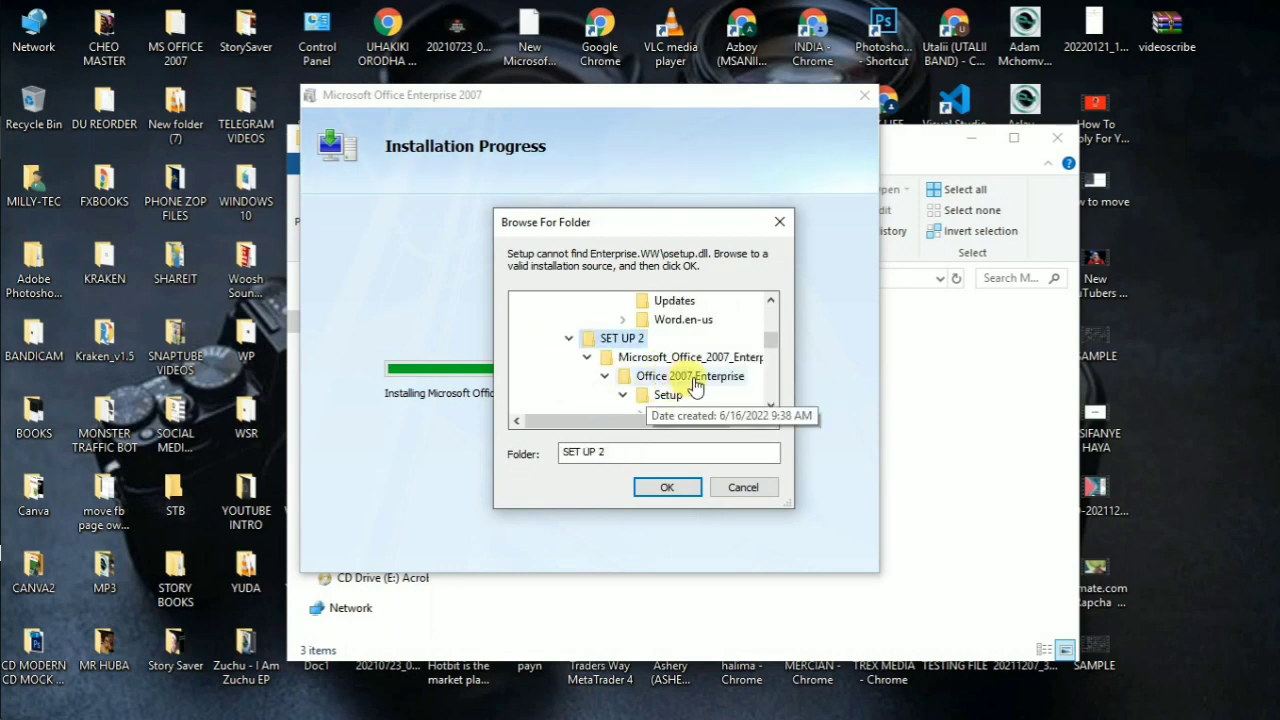
{"action": "left_click", "coordinate": [680, 394]}
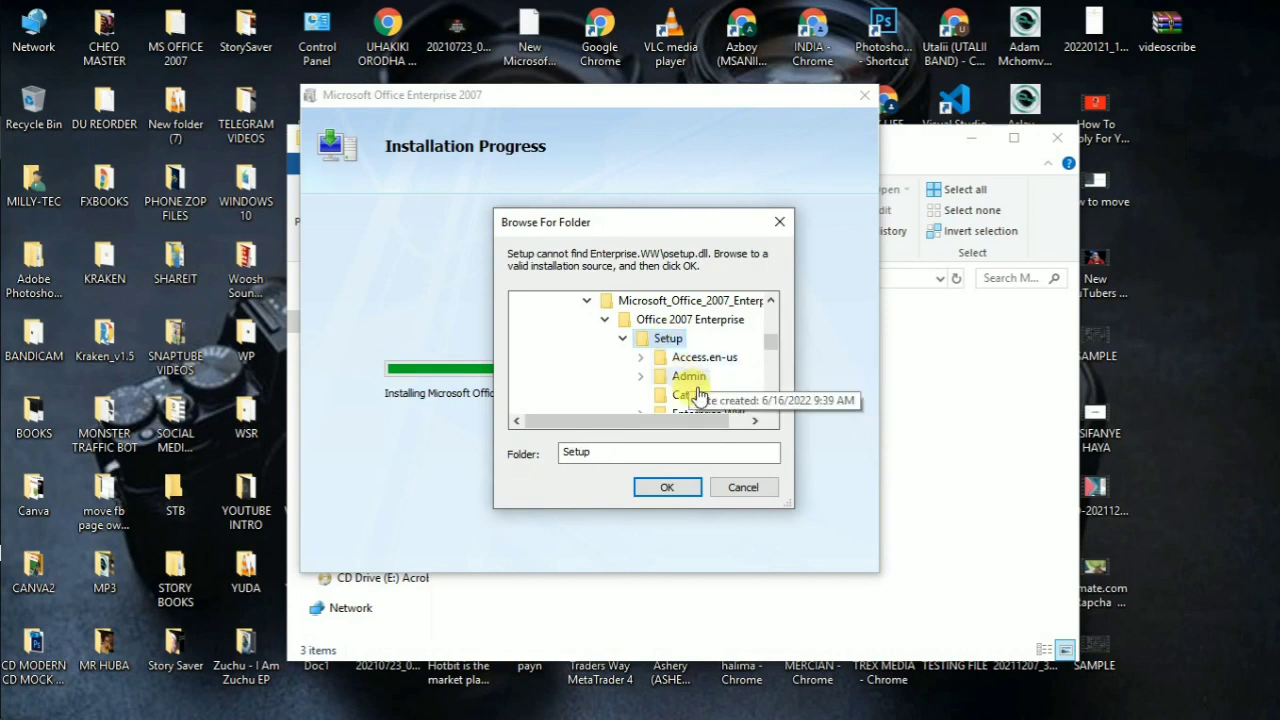
{"action": "left_click", "coordinate": [667, 487]}
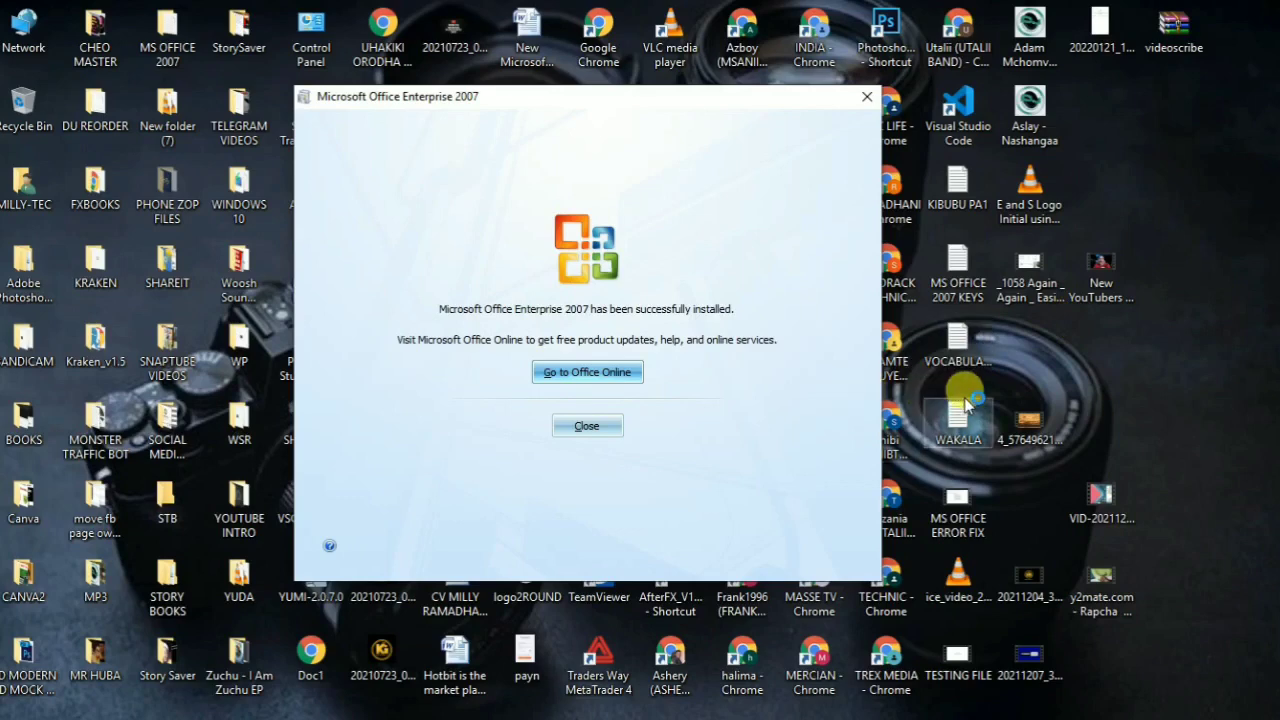
Step: Close the Setup window once Office Enterprise 2007 reports a successful installation
{"action": "left_click", "coordinate": [587, 426]}
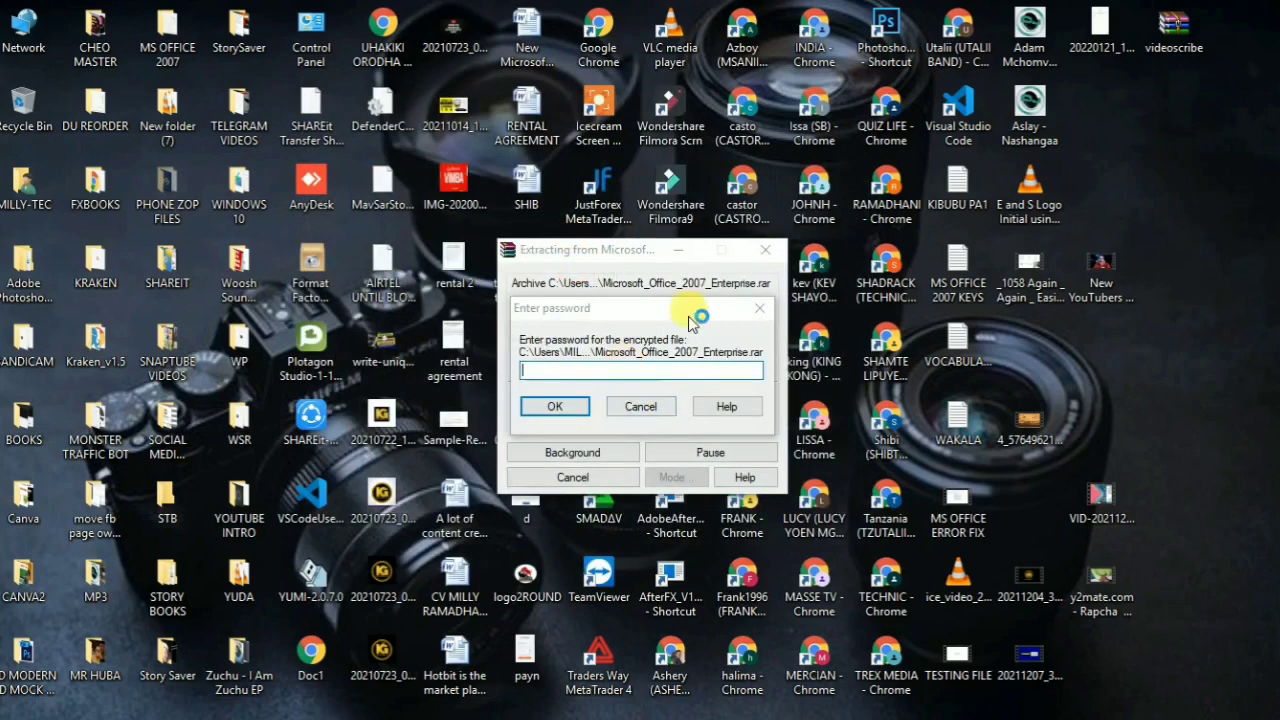
Step: Cancel the WinRAR password prompt and open the youtube features document in Word 2007
{"action": "left_click", "coordinate": [758, 312]}
{"action": "left_click", "coordinate": [760, 309]}
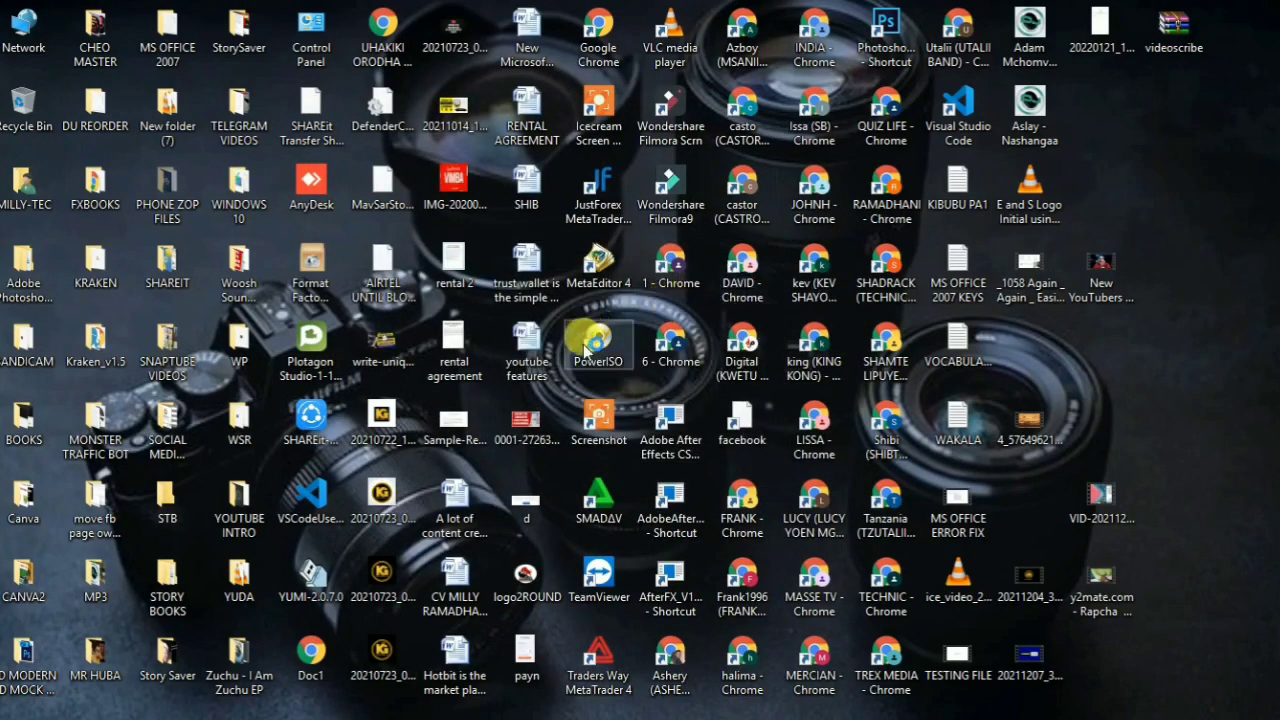
{"action": "left_click", "coordinate": [529, 357]}
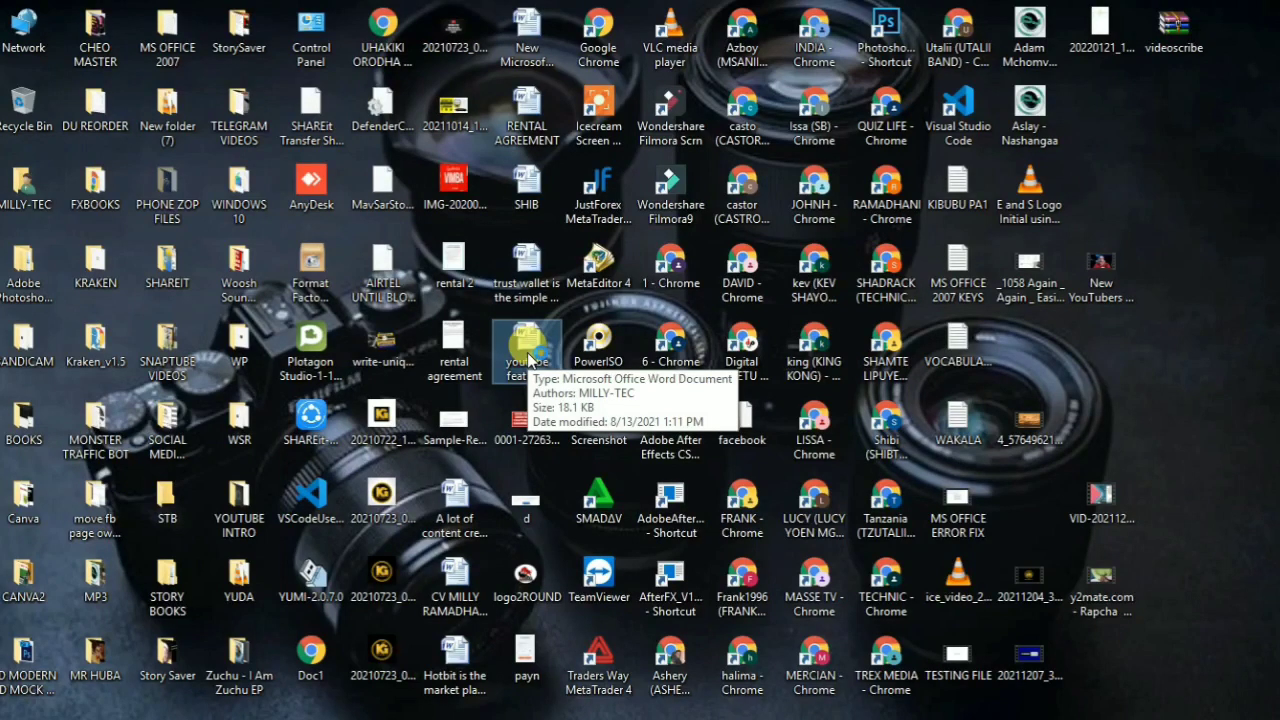
{"action": "double_click", "coordinate": [529, 360]}
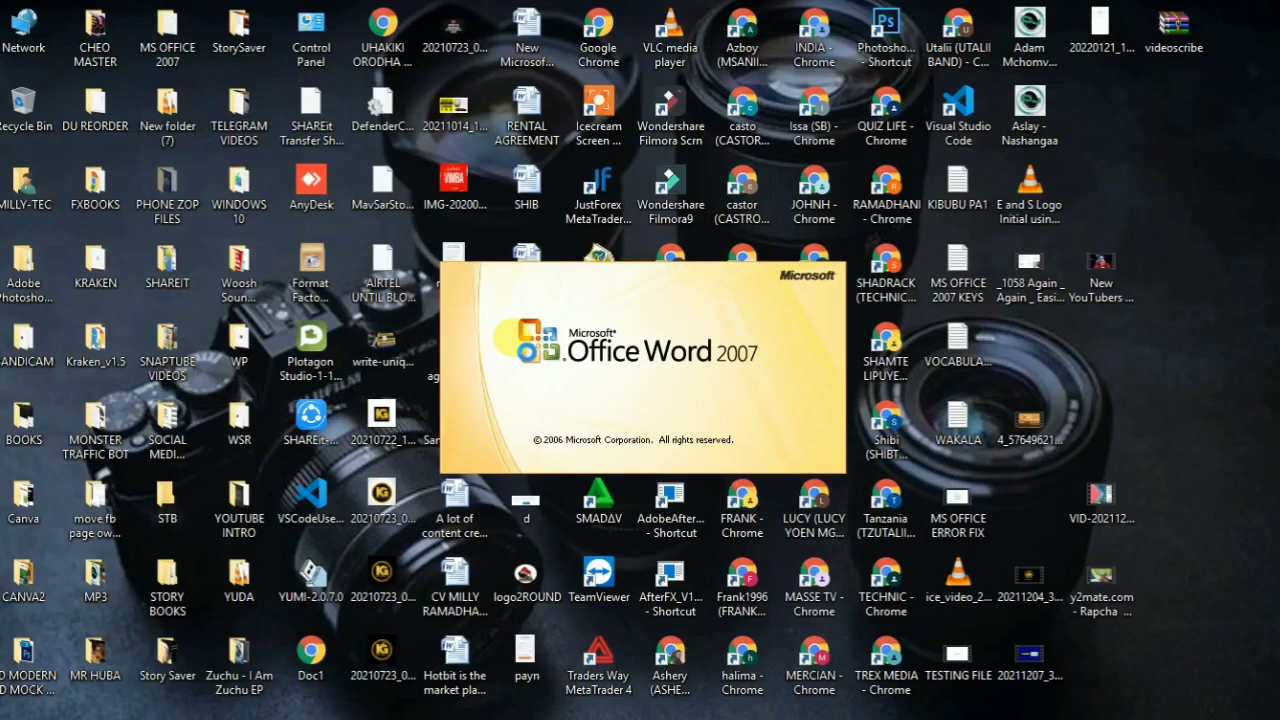